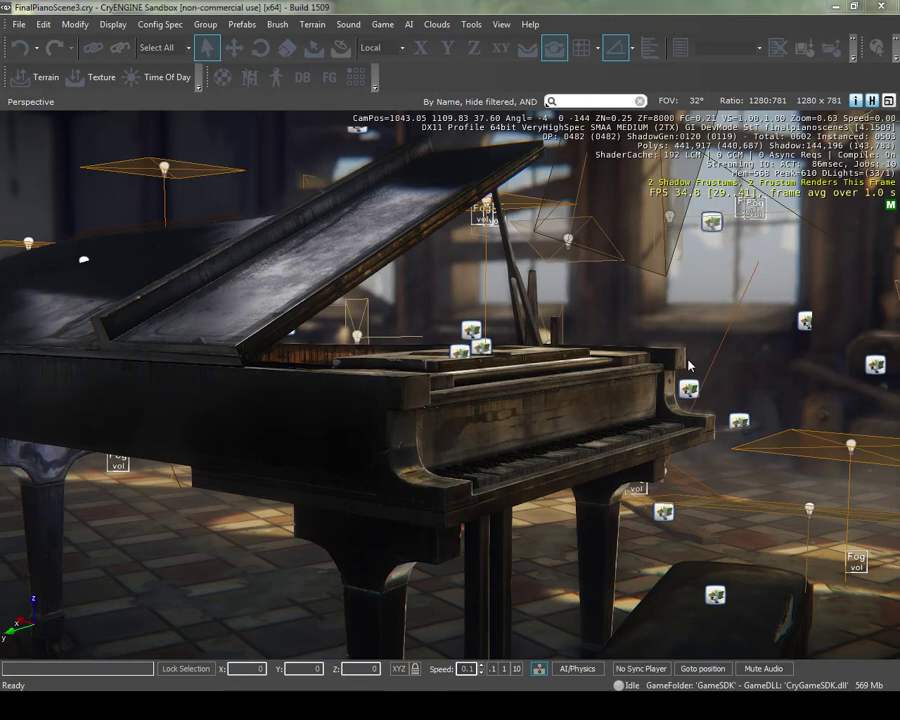
Orbit and dolly to a slightly turned view of the piano showing its lid and keyboard.
{"action": "mouse_move", "coordinate": [688, 366]}
{"action": "right_mouse_down"}
{"action": "mouse_move", "coordinate": [487, 346]}
{"action": "mouse_move", "coordinate": [425, 420]}
{"action": "right_mouse_up"}
{"action": "left_click", "coordinate": [425, 420]}
{"action": "scroll", "coordinate": [425, 420], "scroll_direction": "up", "scroll_amount": 2}
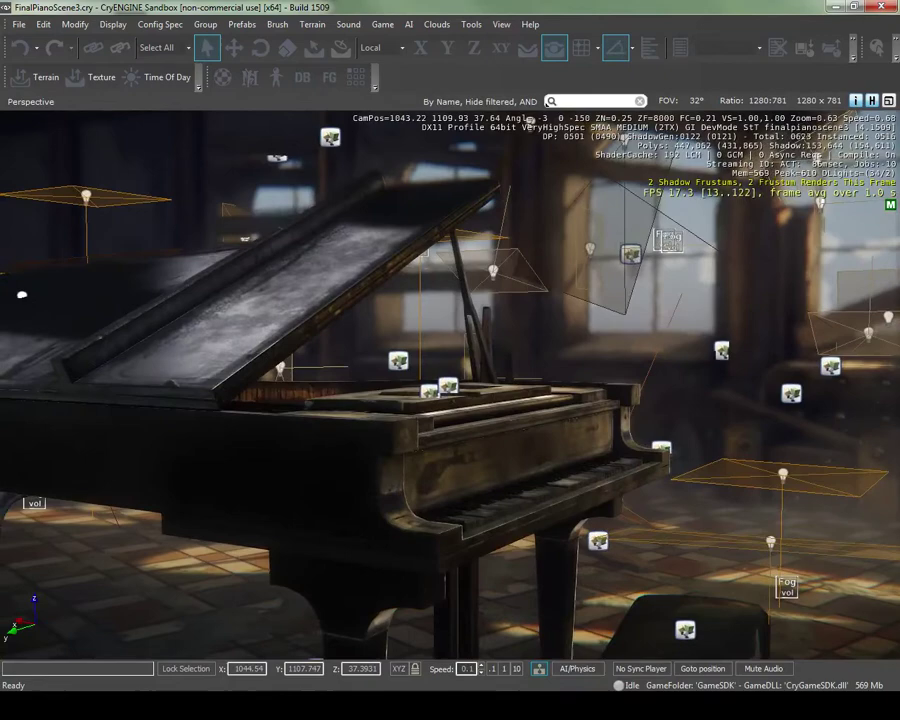
{"action": "key", "text": "Escape"}
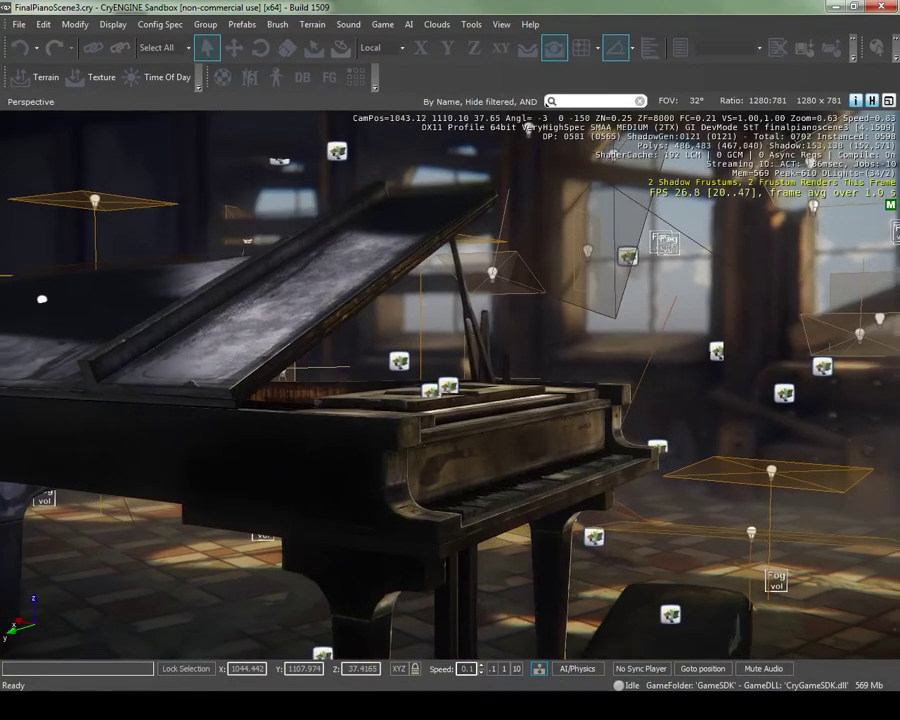
{"action": "scroll", "coordinate": [450, 400], "scroll_direction": "down", "scroll_amount": 3}
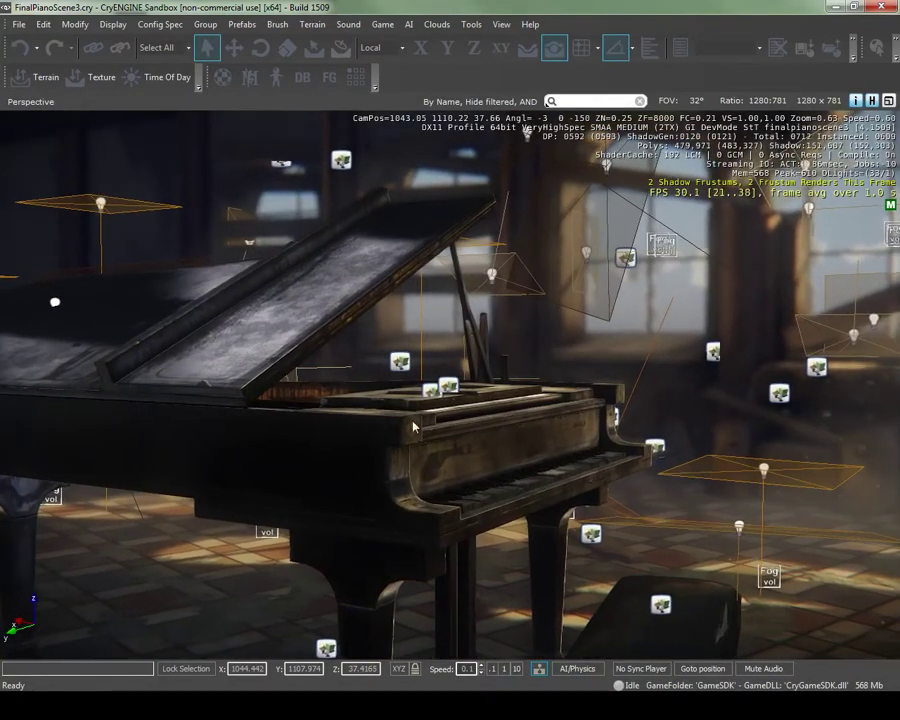
{"action": "left_click", "coordinate": [594, 466]}
{"action": "key", "text": "Escape"}
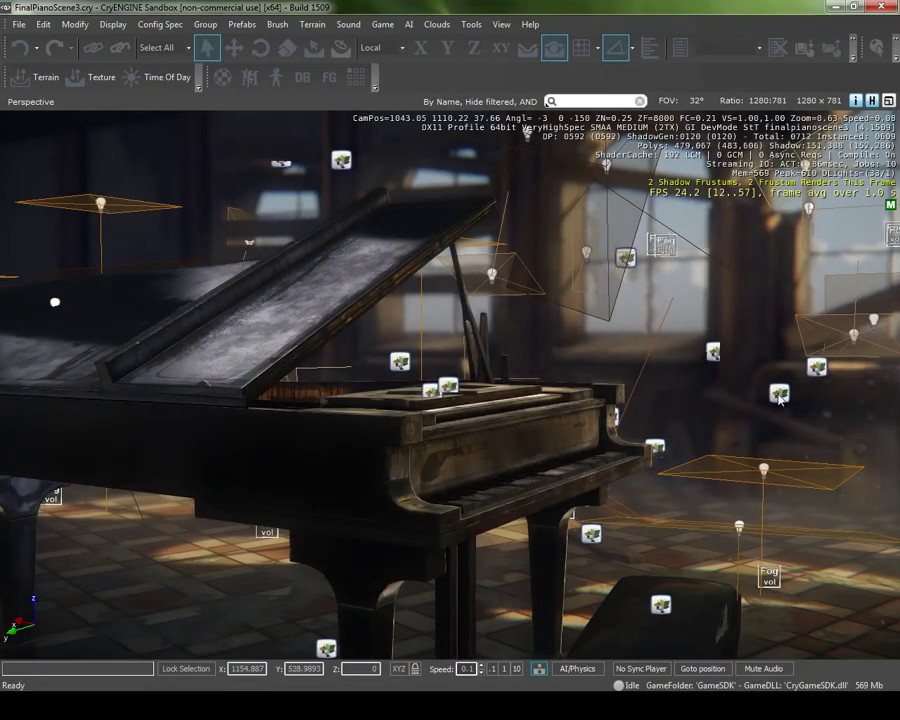
{"action": "left_click", "coordinate": [492, 445]}
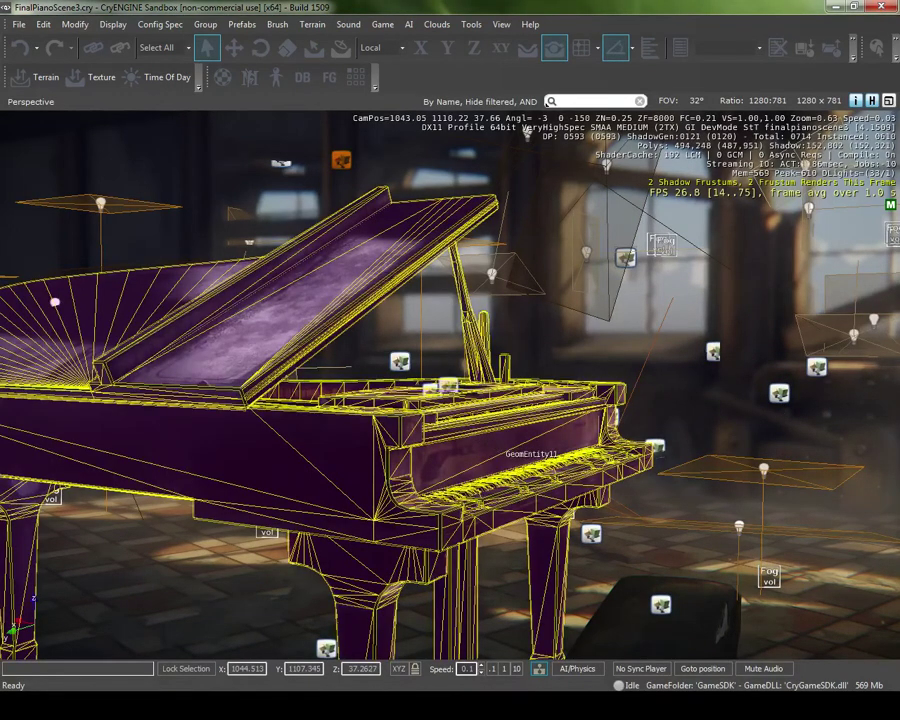
{"action": "key", "text": "Escape"}
{"action": "left_click", "coordinate": [502, 446]}
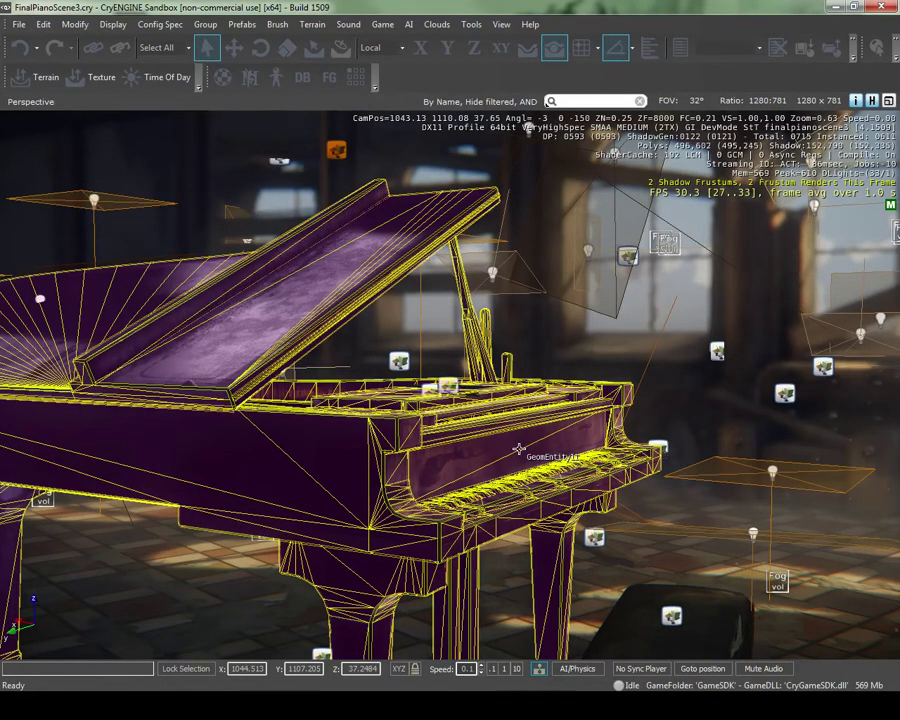
Lower the camera and dolly closer so the piano sits higher and shifts right in view.
{"action": "left_click", "coordinate": [674, 378]}
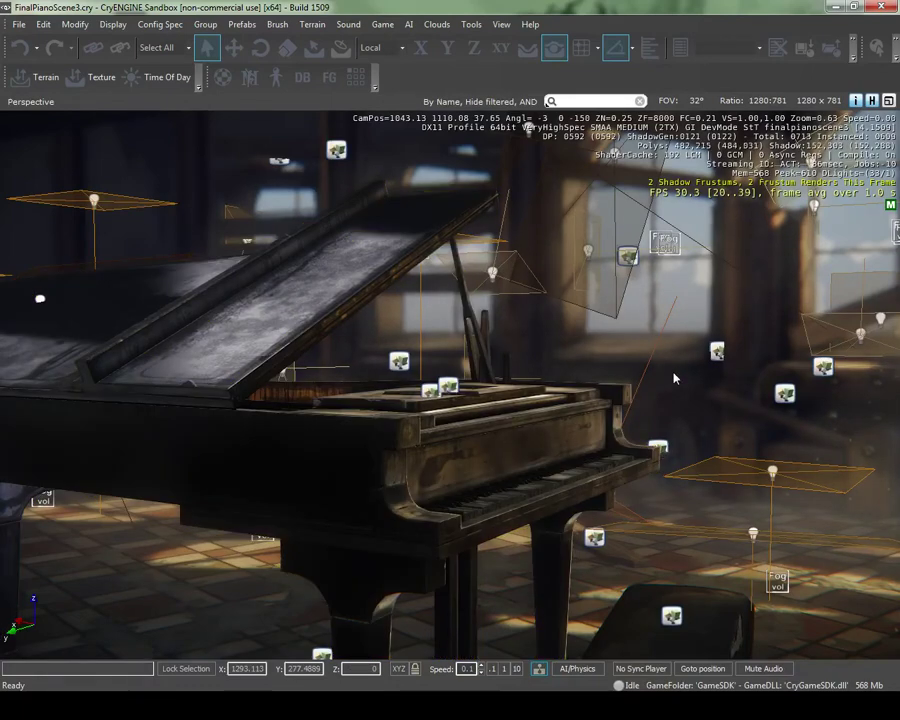
{"action": "scroll", "coordinate": [580, 362], "scroll_direction": "up", "scroll_amount": 3}
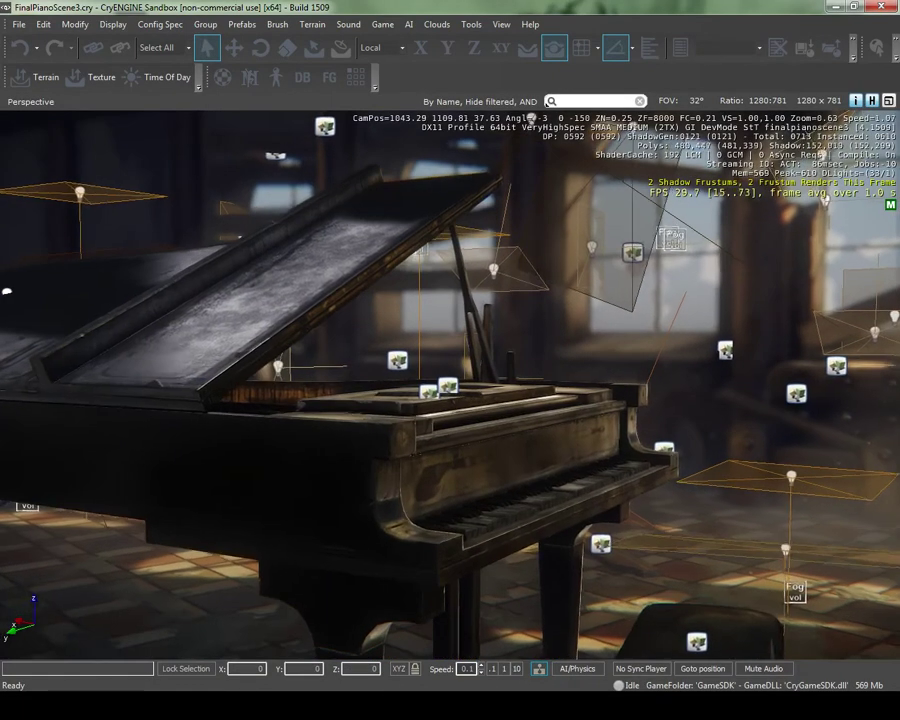
{"action": "middle_click_drag", "start_coordinate": [546, 357], "coordinate": [546, 380]}
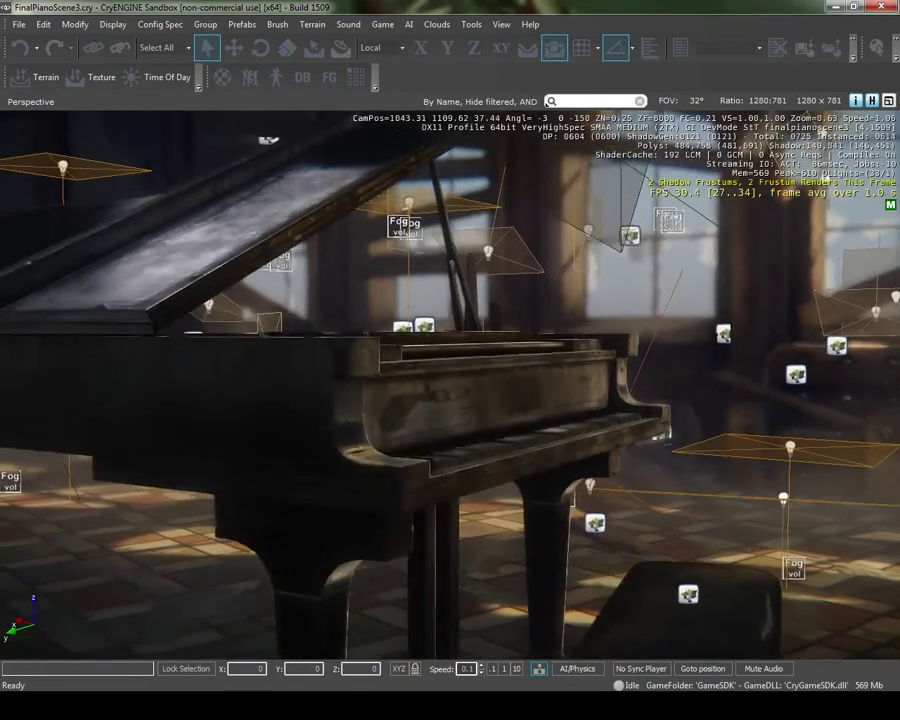
{"action": "scroll", "coordinate": [450, 390], "scroll_direction": "up", "scroll_amount": 2}
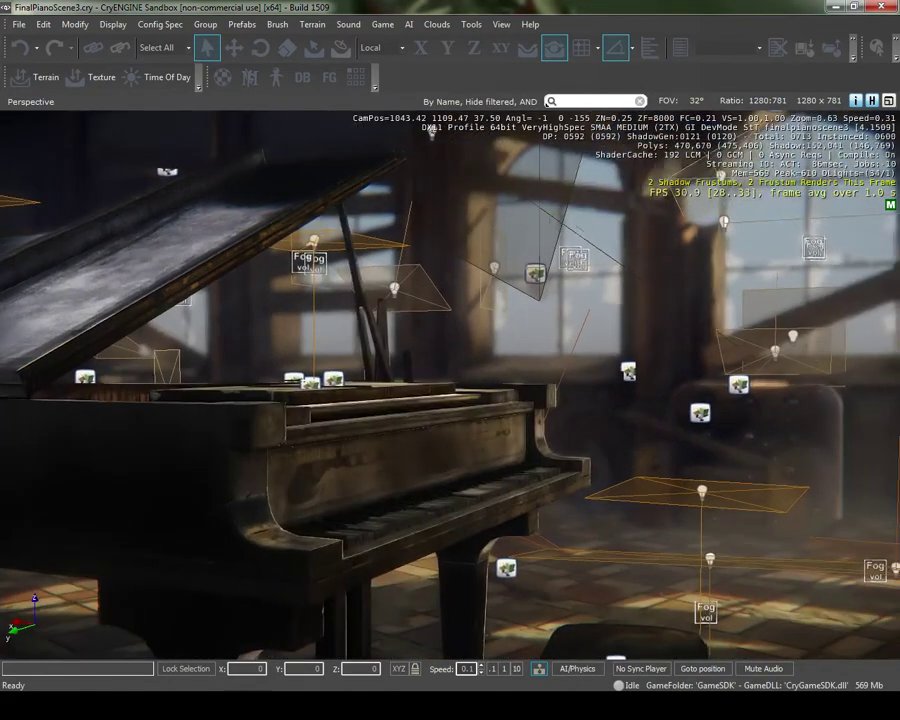
{"action": "mouse_move", "coordinate": [450, 338]}
{"action": "right_mouse_down"}
{"action": "mouse_move", "coordinate": [435, 325]}
{"action": "mouse_move", "coordinate": [445, 348]}
{"action": "right_mouse_up"}
Store the current camera view as remembered location 11.
{"action": "left_click", "coordinate": [445, 350]}
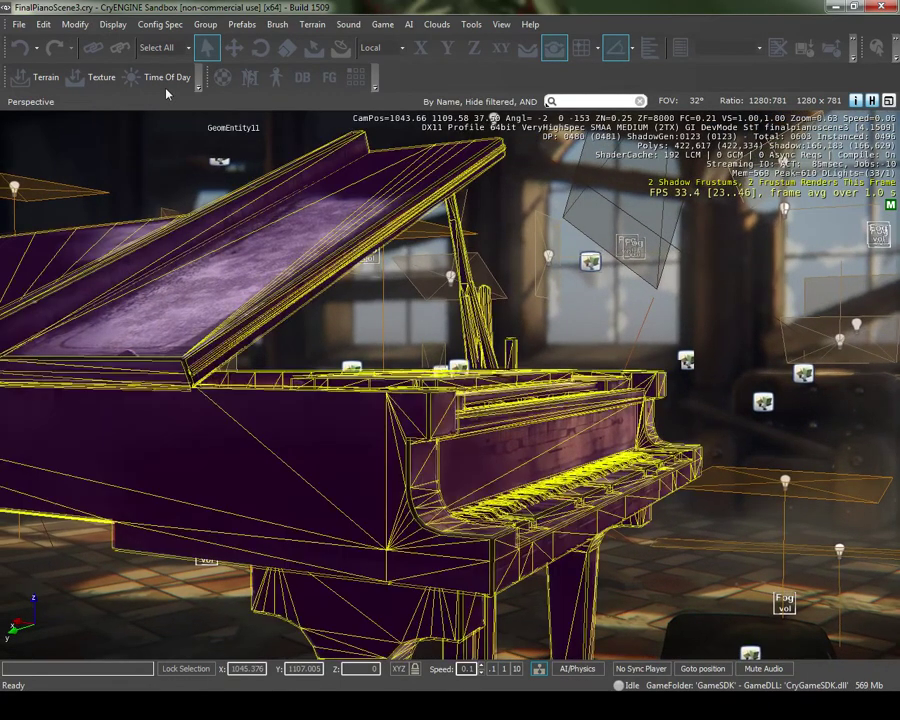
{"action": "left_click", "coordinate": [112, 24]}
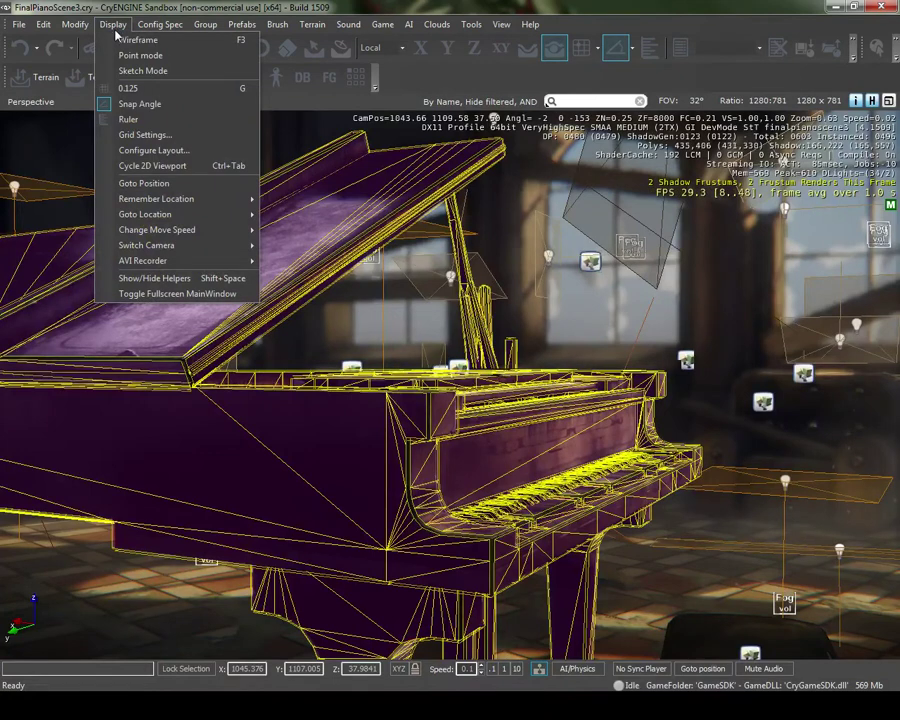
{"action": "mouse_move", "coordinate": [156, 199]}
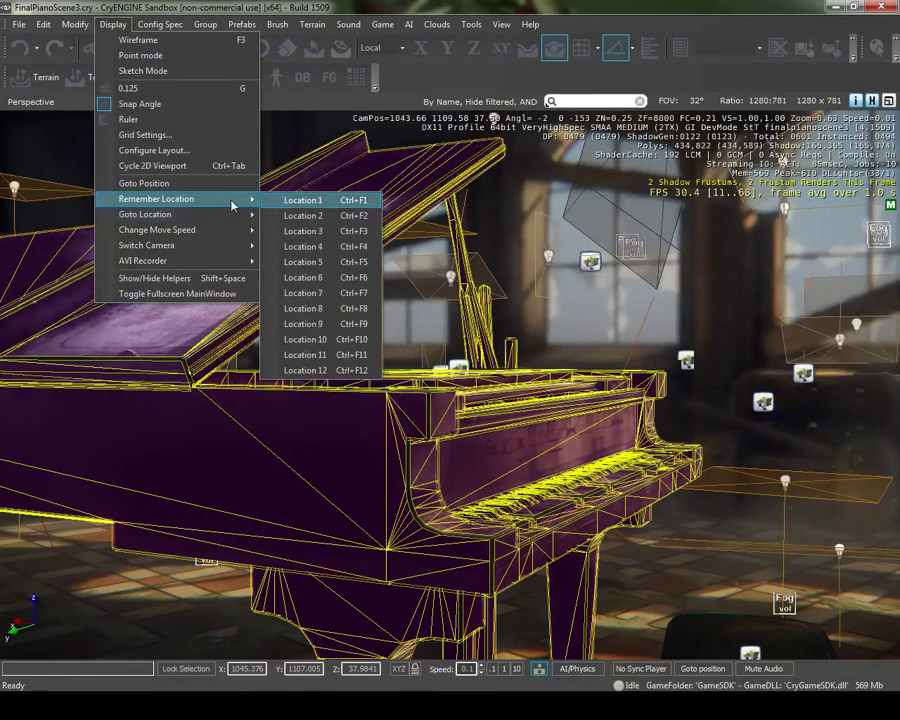
{"action": "left_click", "coordinate": [300, 355]}
{"action": "left_click", "coordinate": [313, 363]}
Orbit around the piano again, then bring up the Display menu's saved camera locations.
{"action": "right_click_drag", "start_coordinate": [313, 355], "coordinate": [444, 386]}
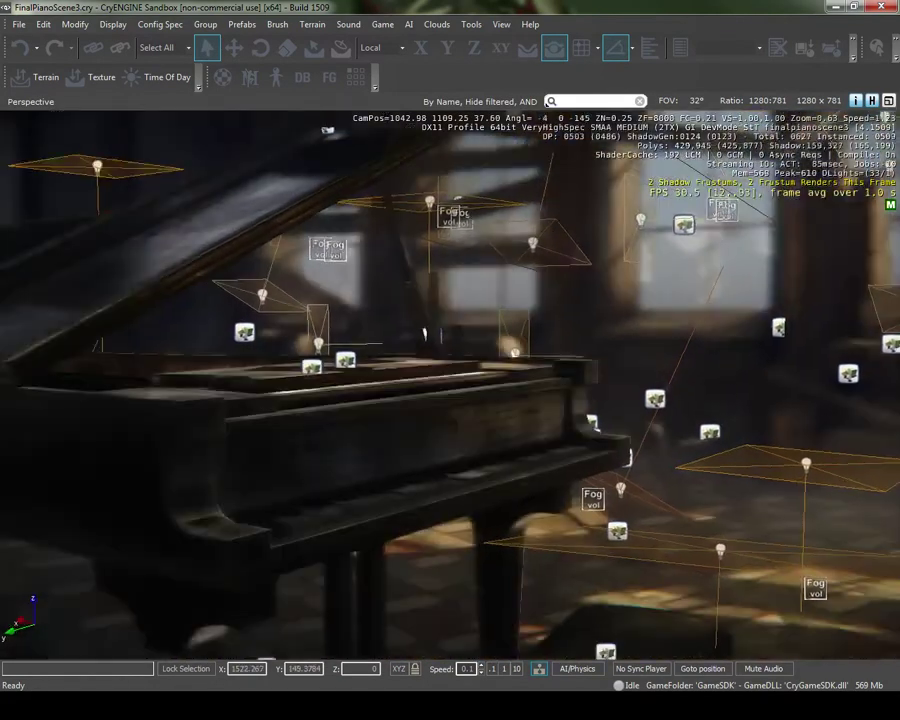
{"action": "left_click", "coordinate": [444, 386]}
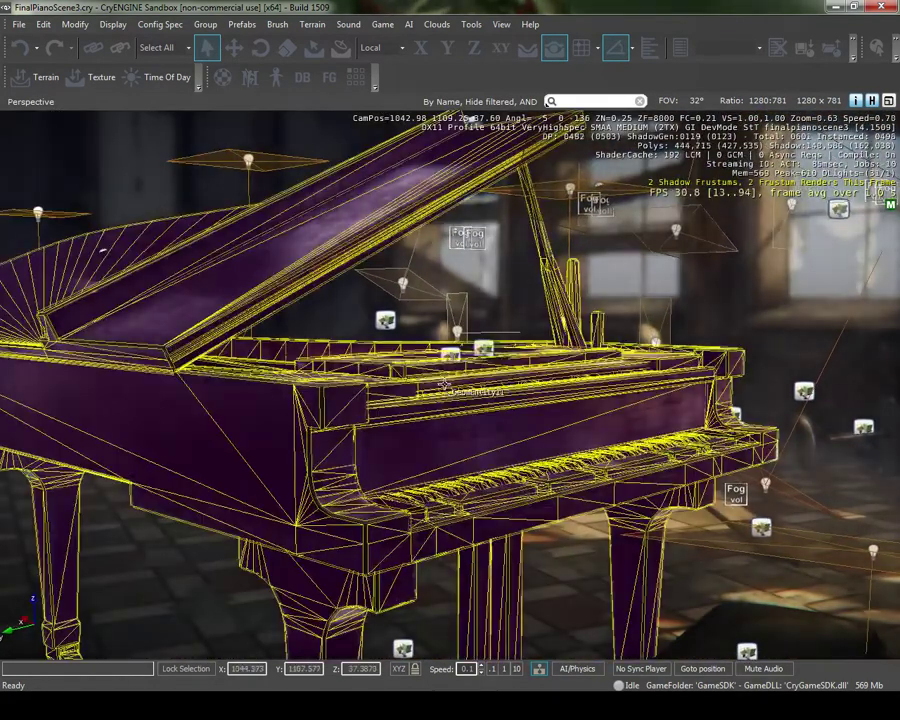
{"action": "key", "text": "Escape"}
{"action": "left_click", "coordinate": [113, 24]}
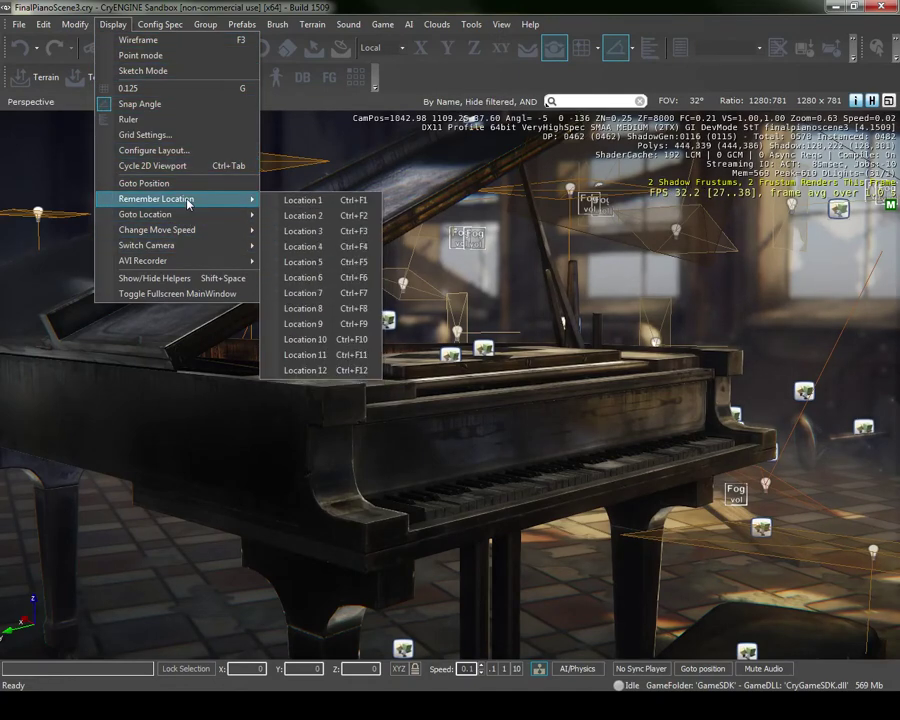
{"action": "mouse_move", "coordinate": [145, 214]}
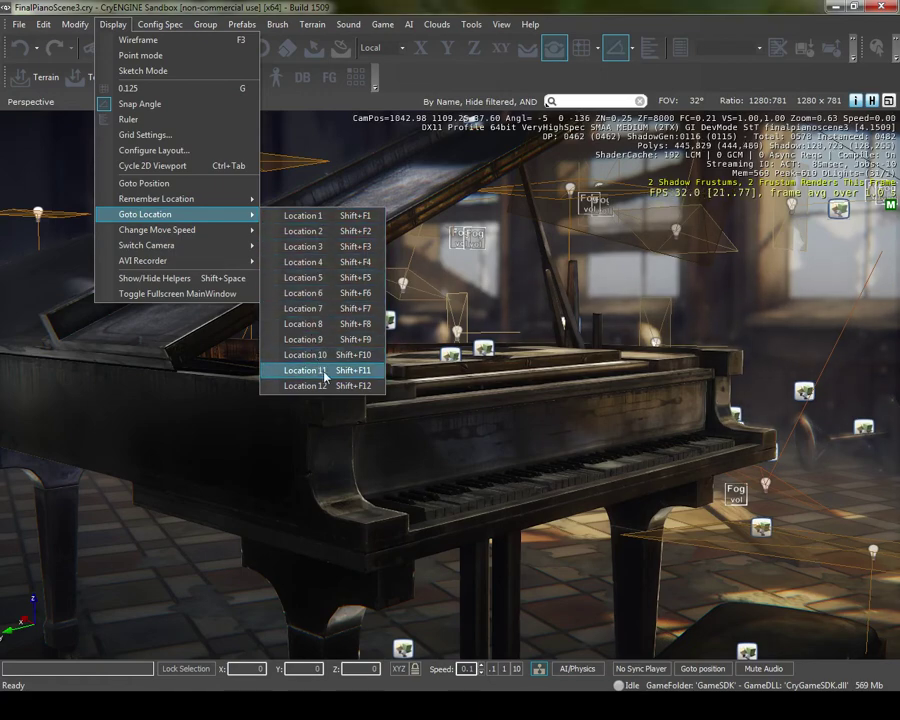
Recall camera location 11, hide helpers with Shift+Space, and turn off the debug statistics overlay.
{"action": "left_click", "coordinate": [320, 370]}
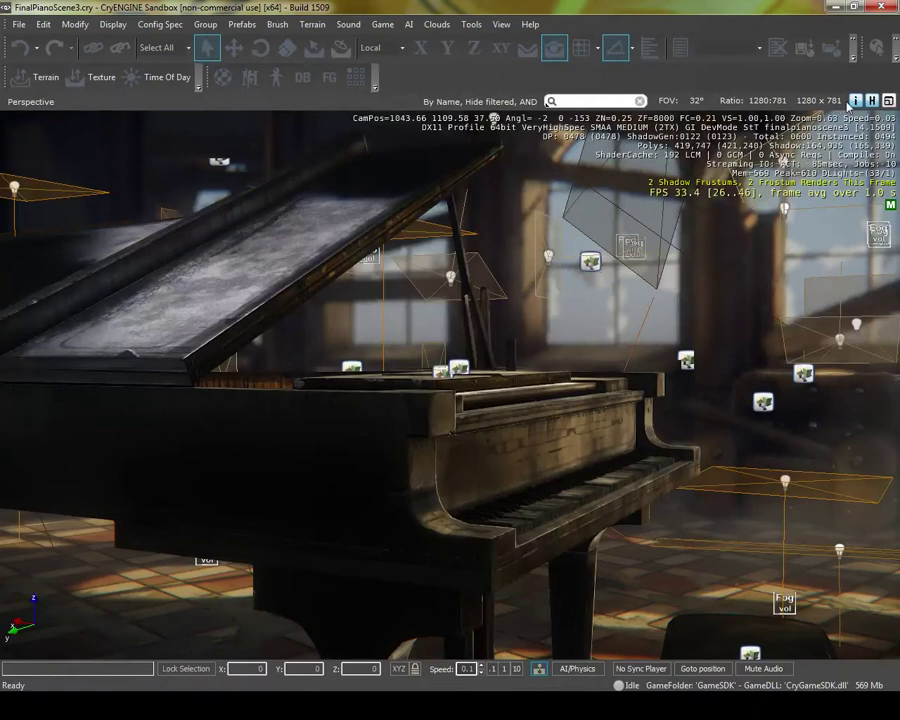
{"action": "key", "text": "shift+space"}
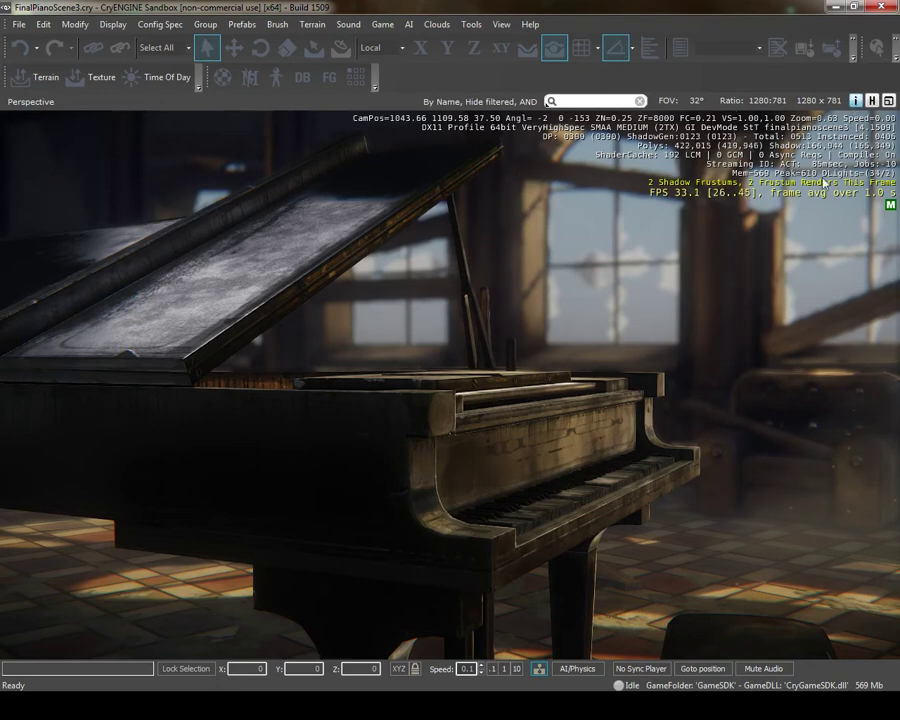
{"action": "left_click", "coordinate": [857, 101]}
{"action": "left_click", "coordinate": [857, 101]}
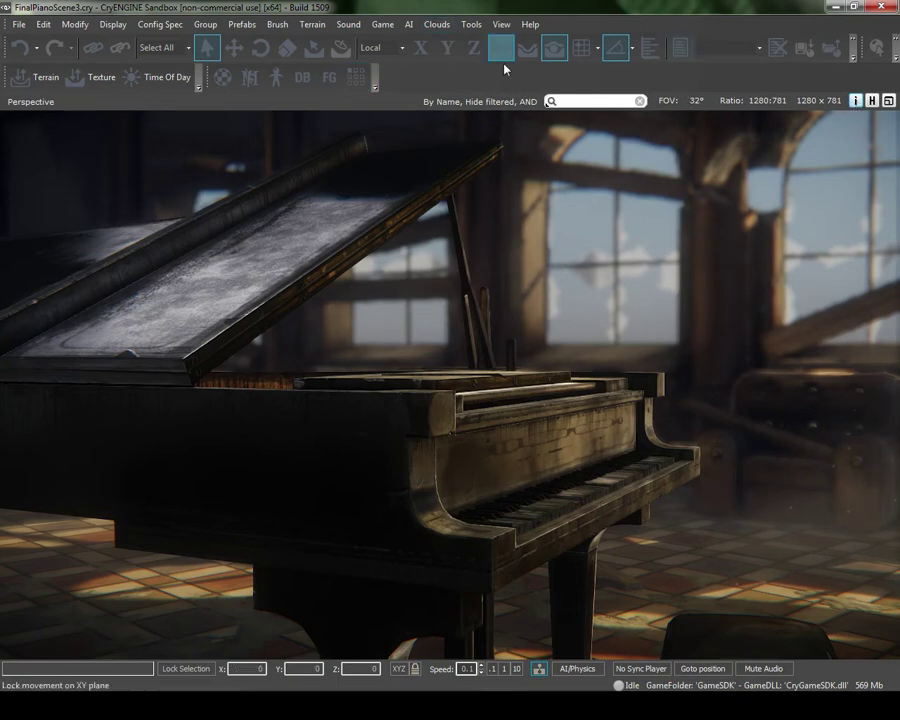
Open the Console and Console Variables windows, filtering variables by 'screensho'.
{"action": "left_click", "coordinate": [503, 27]}
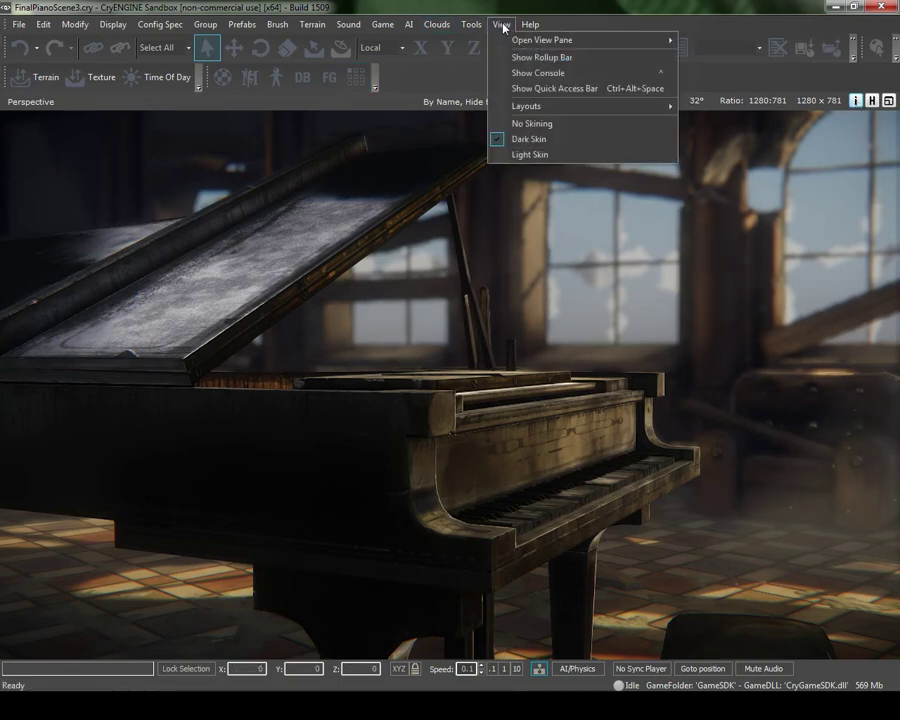
{"action": "left_click", "coordinate": [525, 73]}
{"action": "left_click_drag", "start_coordinate": [425, 288], "coordinate": [238, 251]}
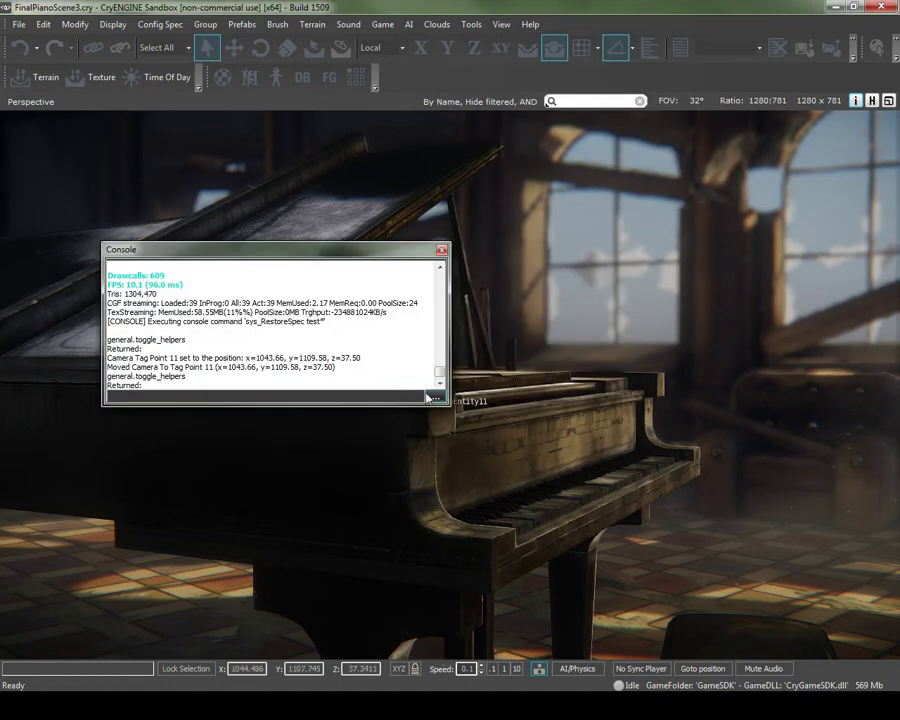
{"action": "left_click", "coordinate": [435, 398]}
{"action": "left_click_drag", "start_coordinate": [470, 128], "coordinate": [591, 128]}
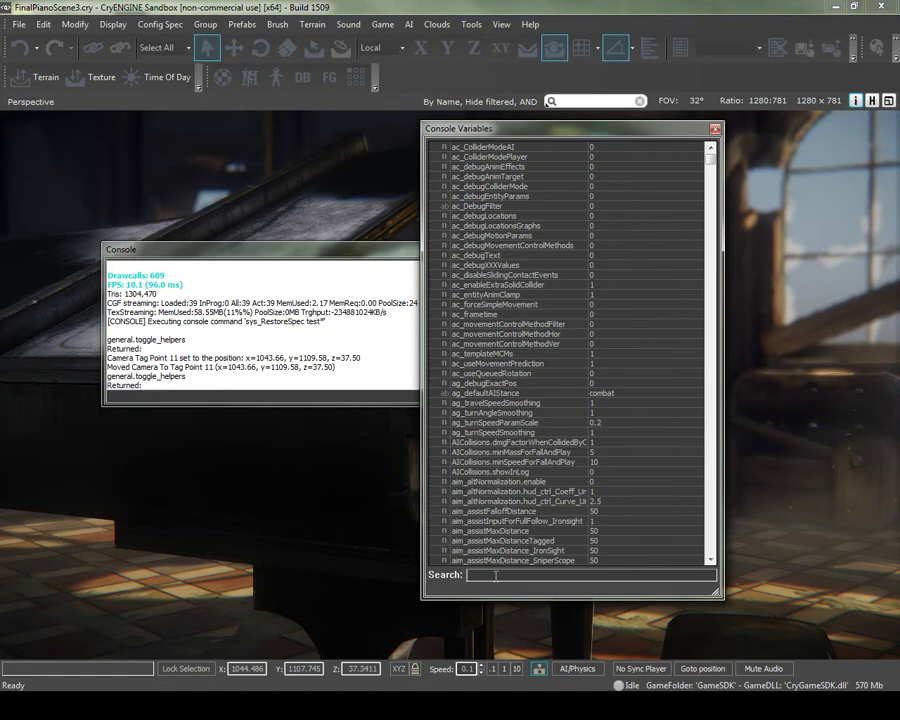
{"action": "type", "text": "scr"}
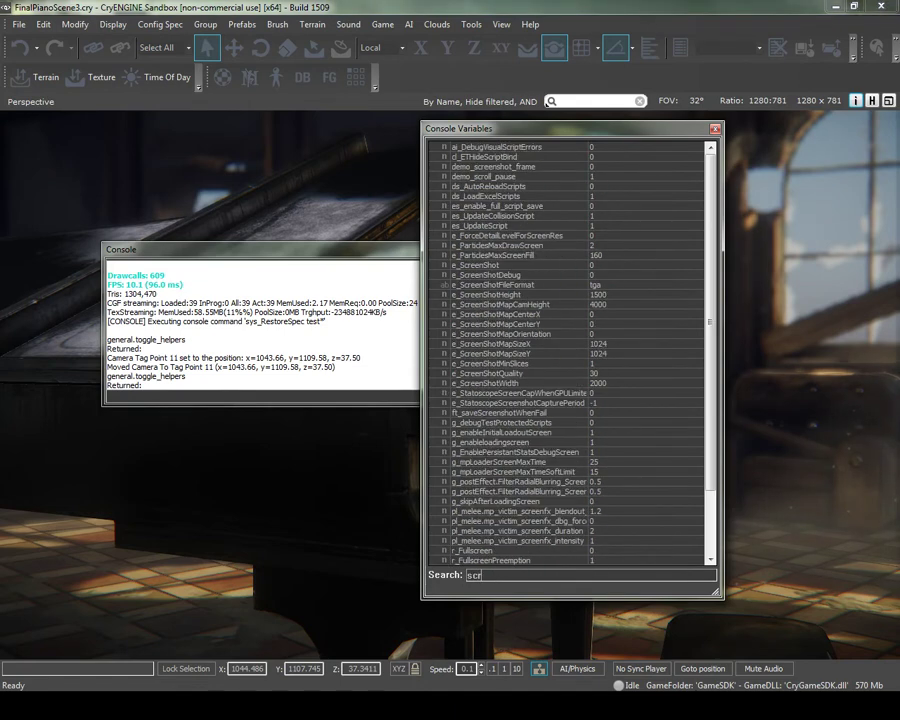
{"action": "type", "text": "eenshot"}
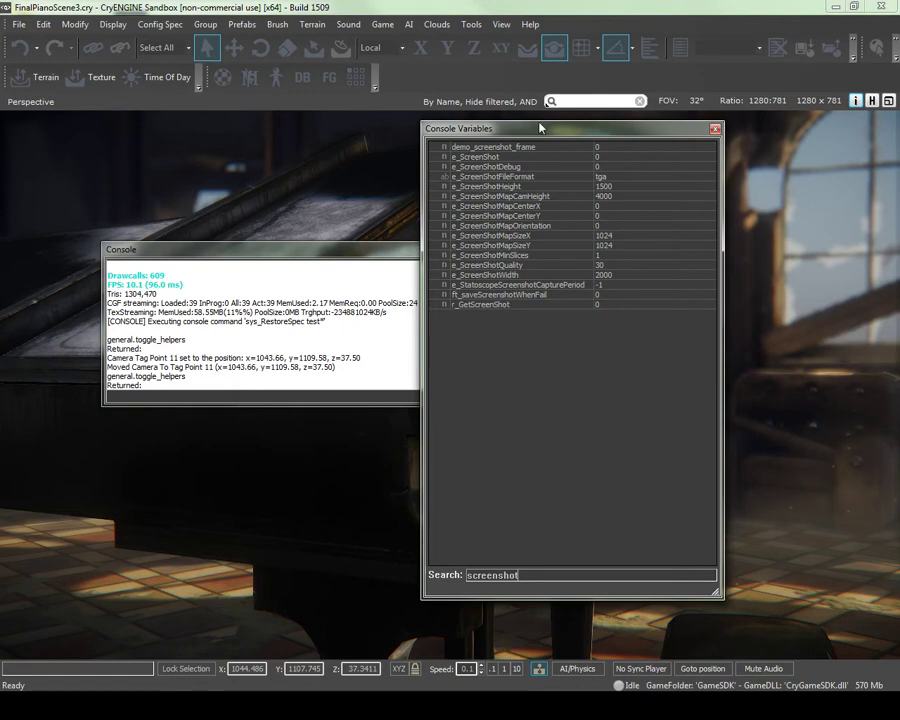
Move the Console and variables windows off the piano and show the viewport resolution presets.
{"action": "mouse_move", "coordinate": [540, 128]}
{"action": "left_mouse_down"}
{"action": "mouse_move", "coordinate": [559, 311]}
{"action": "mouse_move", "coordinate": [427, 237]}
{"action": "mouse_move", "coordinate": [431, 197]}
{"action": "mouse_move", "coordinate": [423, 211]}
{"action": "left_mouse_up"}
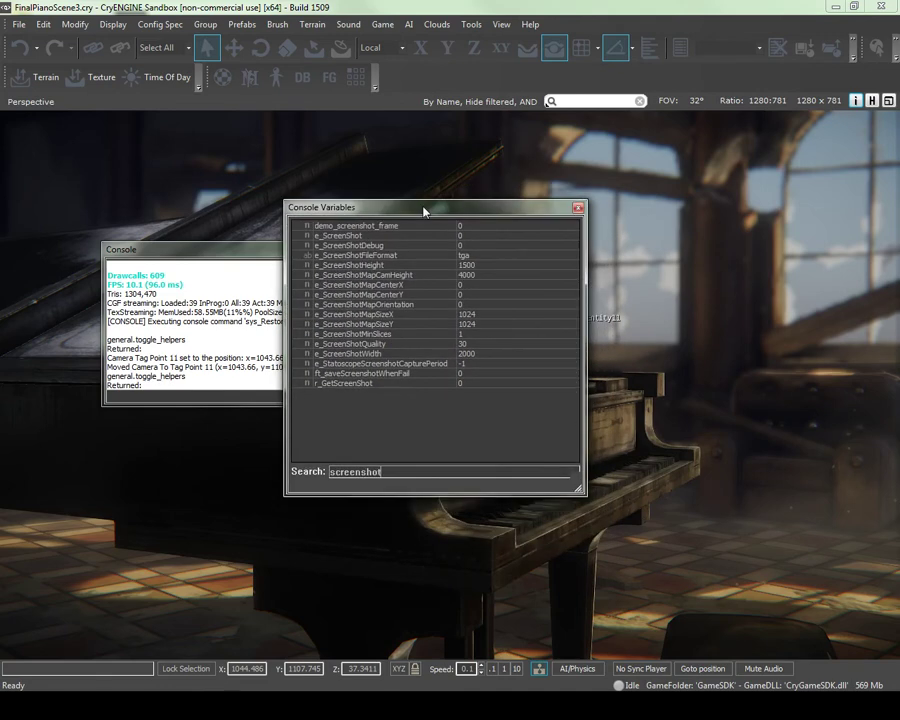
{"action": "left_click", "coordinate": [811, 101]}
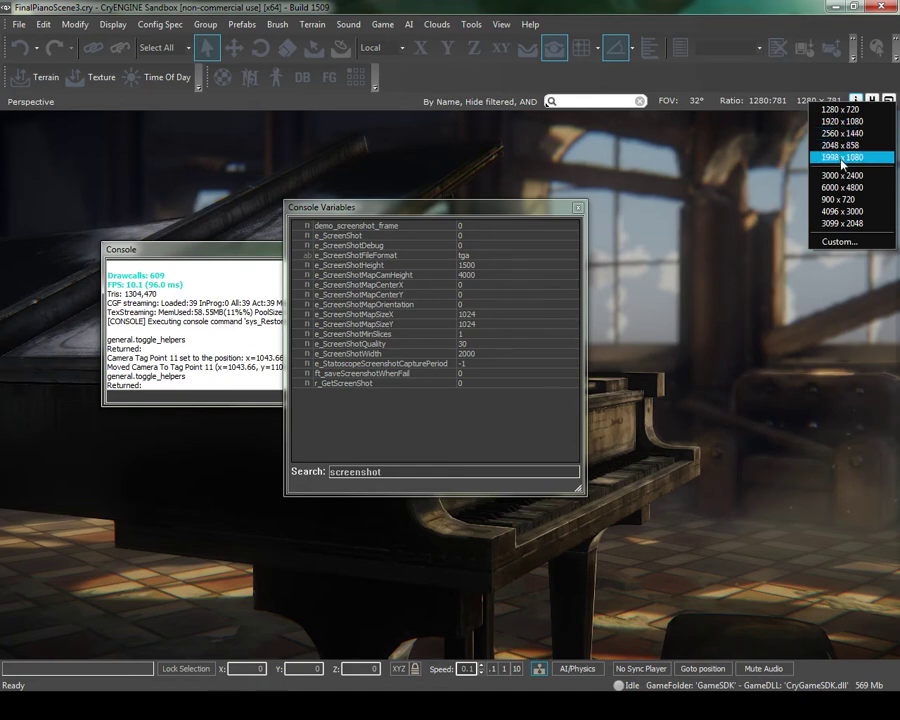
{"action": "left_click", "coordinate": [841, 244]}
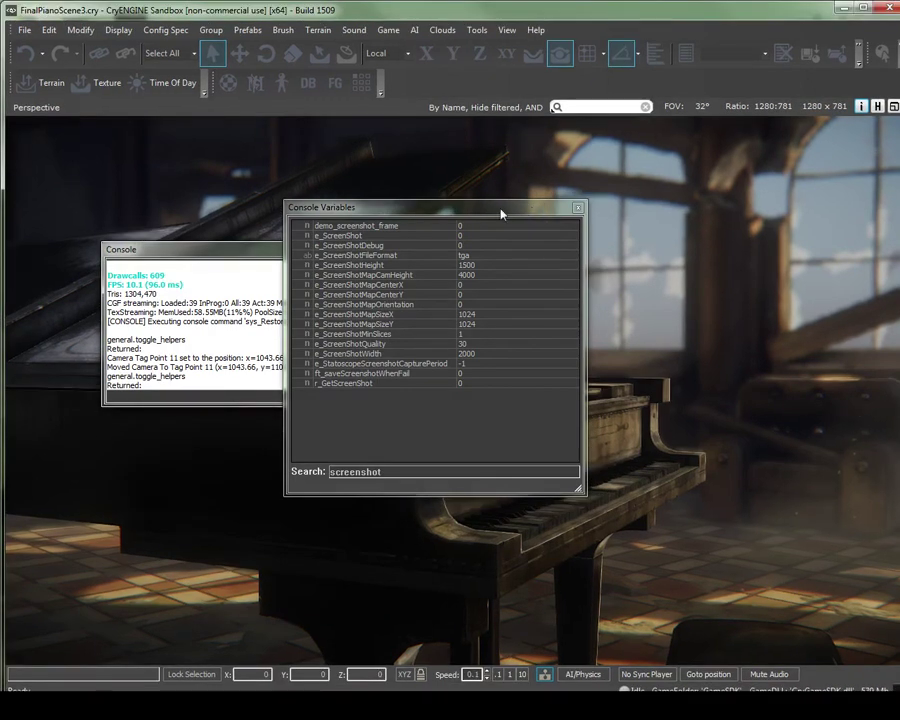
{"action": "left_click_drag", "start_coordinate": [501, 213], "coordinate": [258, 290]}
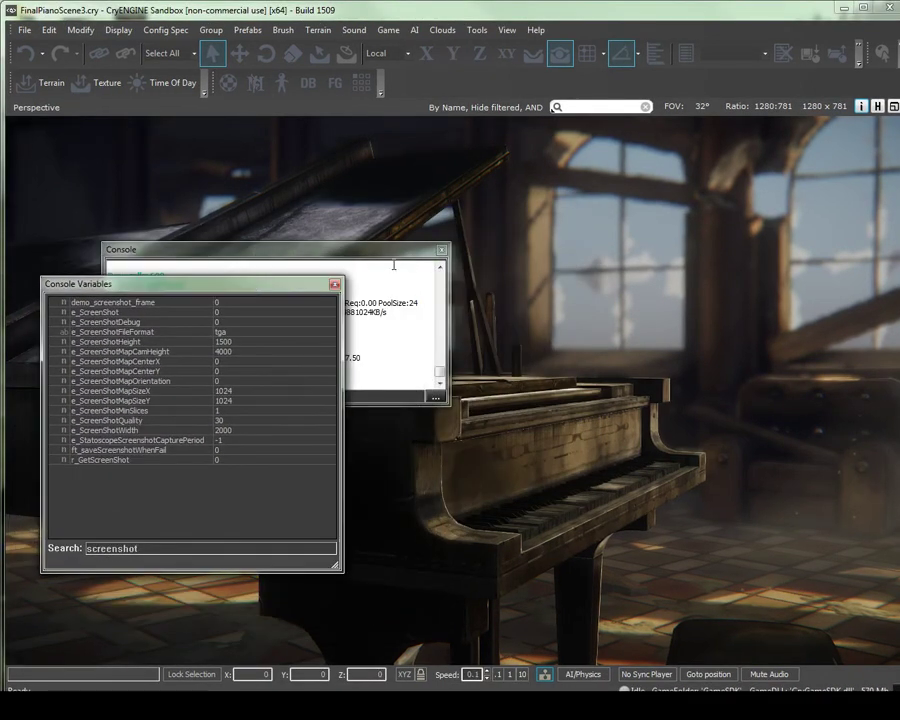
{"action": "mouse_move", "coordinate": [390, 250]}
{"action": "left_mouse_down"}
{"action": "mouse_move", "coordinate": [322, 181]}
{"action": "mouse_move", "coordinate": [367, 182]}
{"action": "left_mouse_up"}
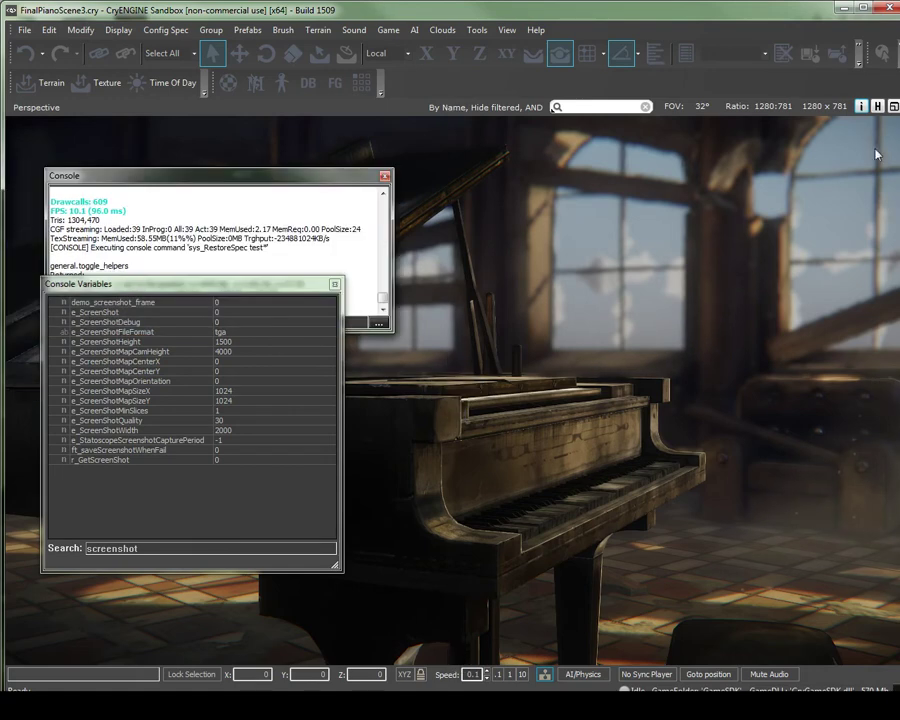
{"action": "left_click", "coordinate": [818, 107]}
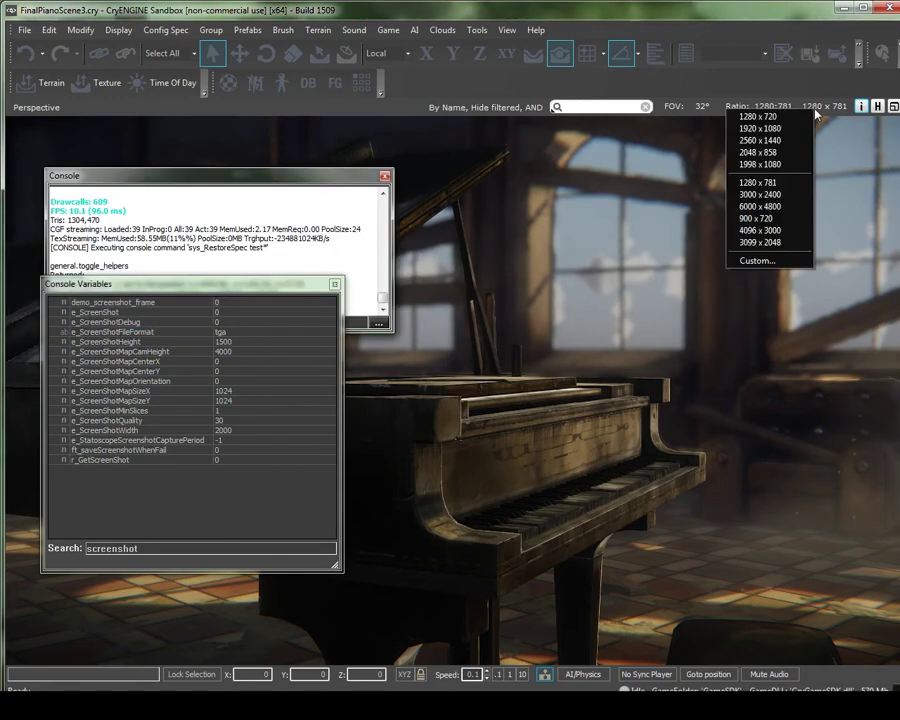
Set a custom viewport resolution of 2400 × 1000 in the Custom Resolution dialog.
{"action": "left_click", "coordinate": [757, 260]}
{"action": "left_click_drag", "start_coordinate": [420, 325], "coordinate": [483, 324]}
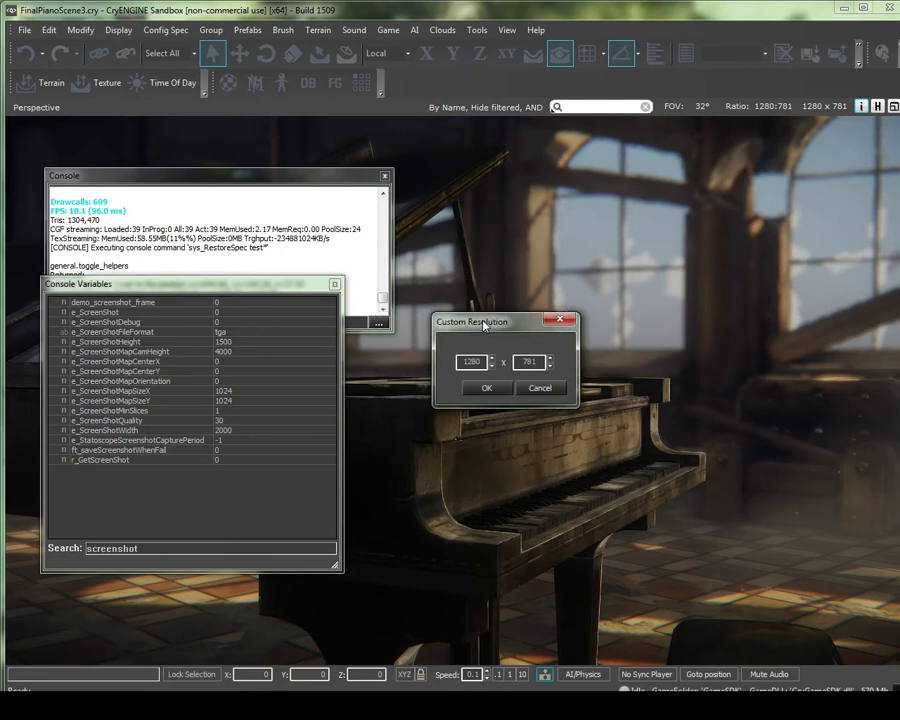
{"action": "double_click", "coordinate": [481, 362]}
{"action": "type", "text": "2400"}
{"action": "double_click", "coordinate": [529, 362]}
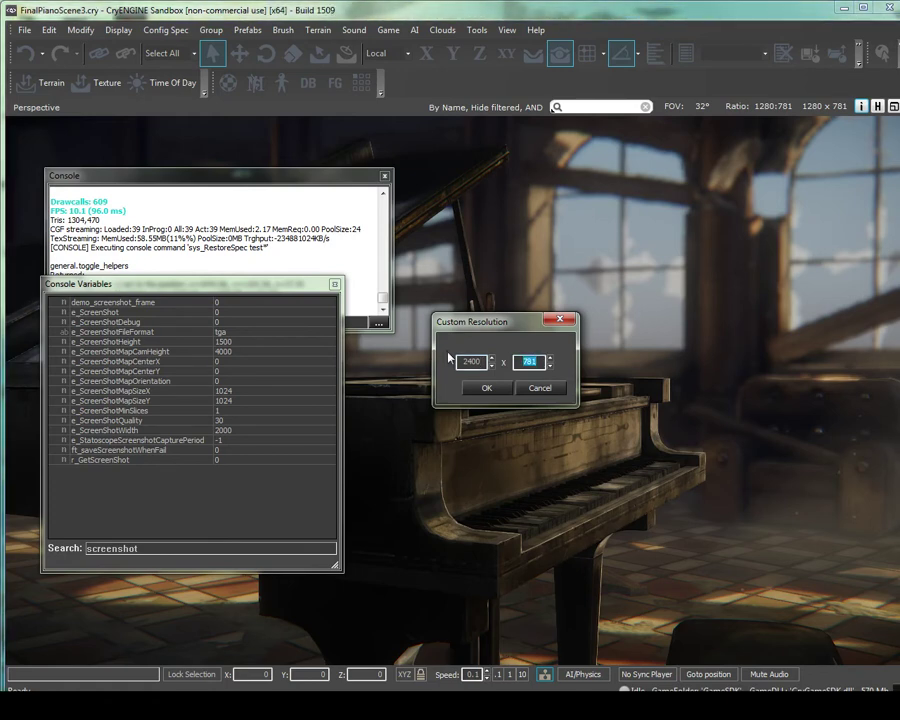
{"action": "type", "text": "1000"}
{"action": "key", "text": "Return"}
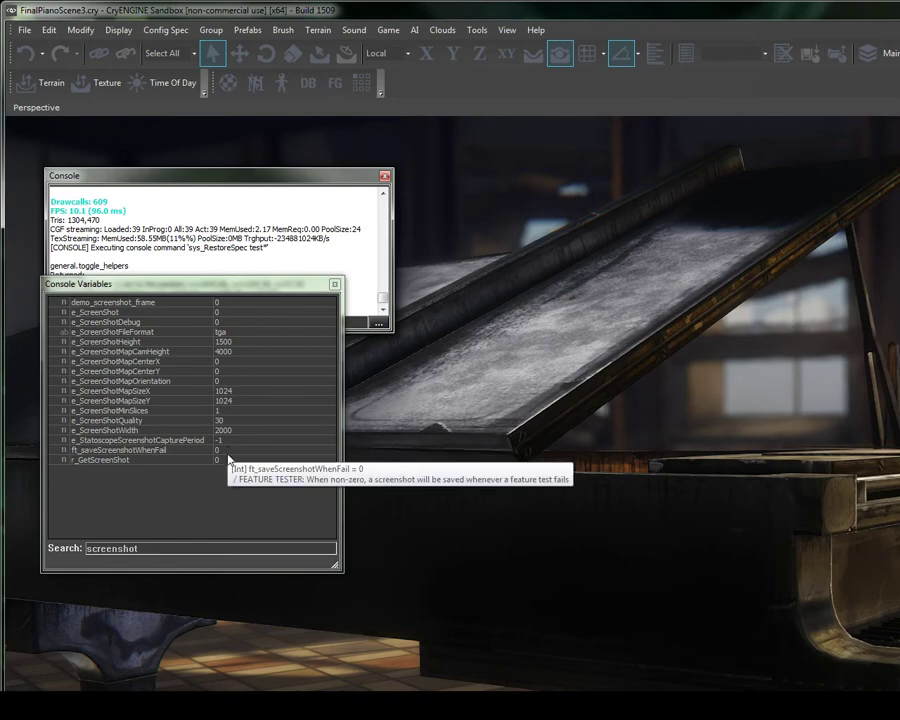
Set r_GetScreenShot to 1, capturing ScreenShot0045.jpg, and check the console output.
{"action": "mouse_move", "coordinate": [230, 284]}
{"action": "left_mouse_down"}
{"action": "mouse_move", "coordinate": [497, 365]}
{"action": "mouse_move", "coordinate": [494, 225]}
{"action": "mouse_move", "coordinate": [476, 259]}
{"action": "mouse_move", "coordinate": [478, 278]}
{"action": "left_mouse_up"}
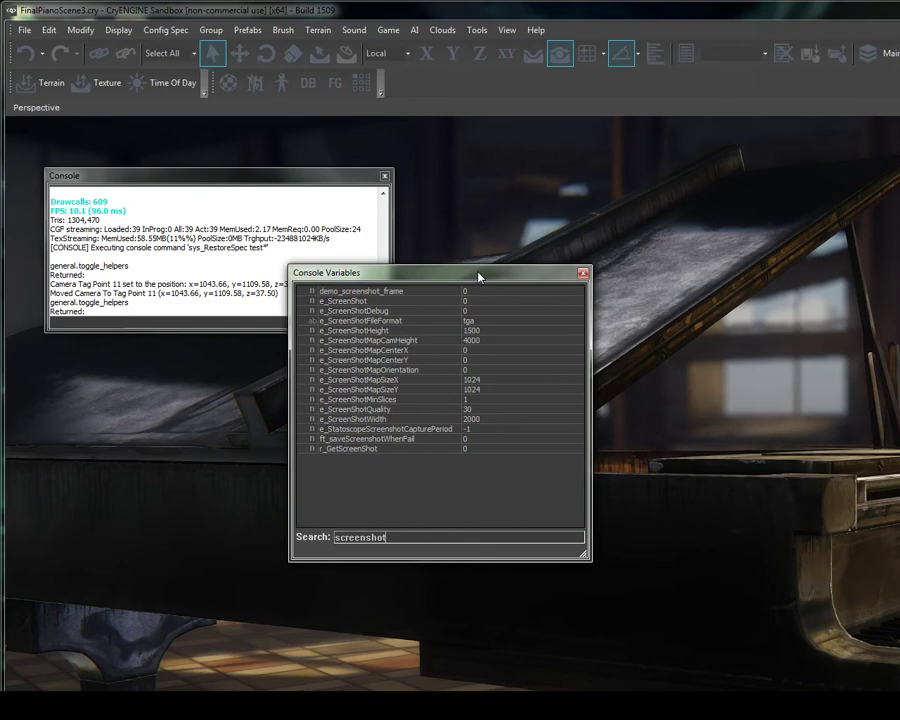
{"action": "left_click", "coordinate": [475, 450]}
{"action": "type", "text": "1"}
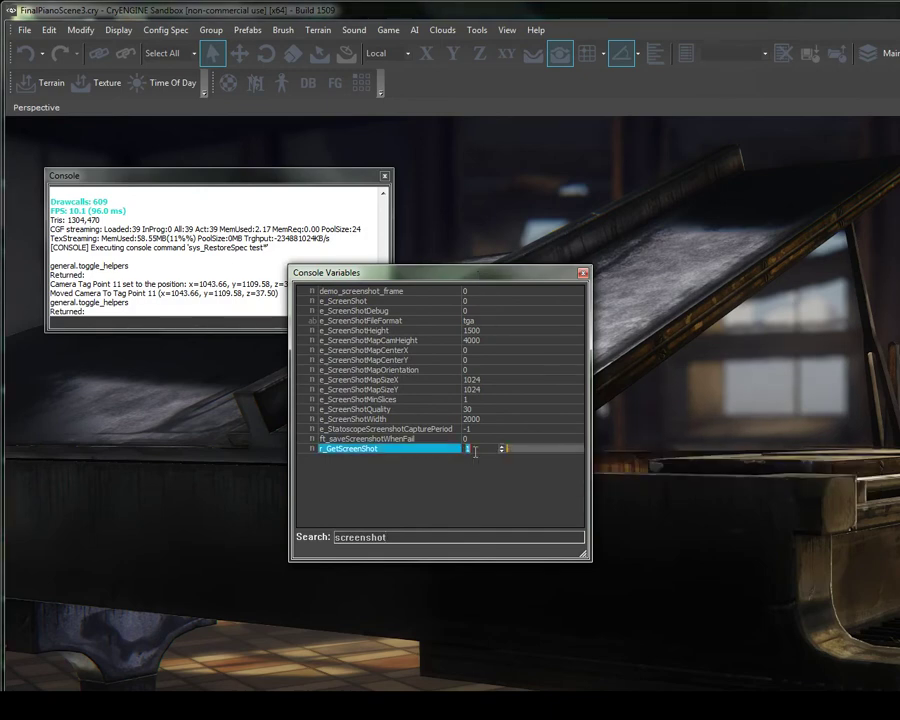
{"action": "left_click_drag", "start_coordinate": [122, 185], "coordinate": [140, 188]}
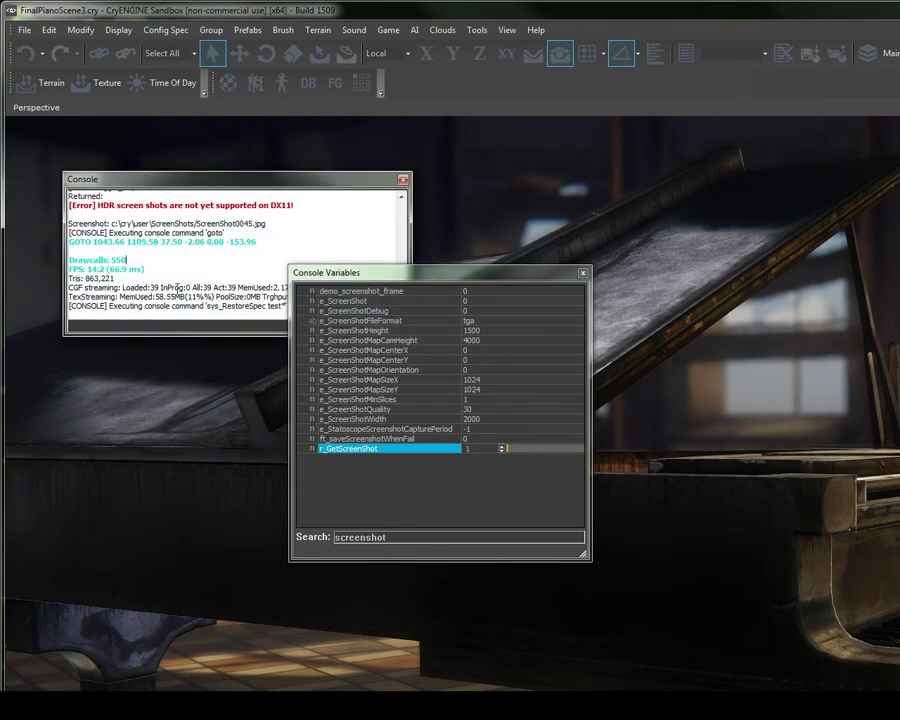
{"action": "scroll", "coordinate": [177, 288], "scroll_direction": "up", "scroll_amount": 1}
{"action": "scroll", "coordinate": [178, 283], "scroll_direction": "down", "scroll_amount": 1}
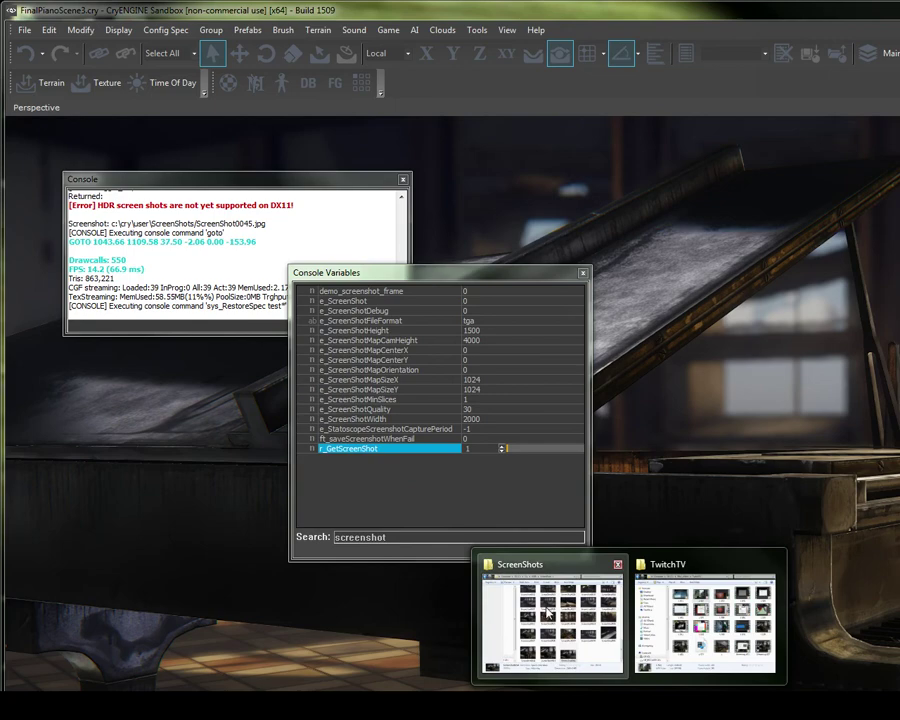
Bring up the ScreenShots folder and confirm ScreenShot0045 is a 2400 × 1000 JPG.
{"action": "left_click", "coordinate": [501, 582]}
{"action": "left_click_drag", "start_coordinate": [189, 66], "coordinate": [523, 116]}
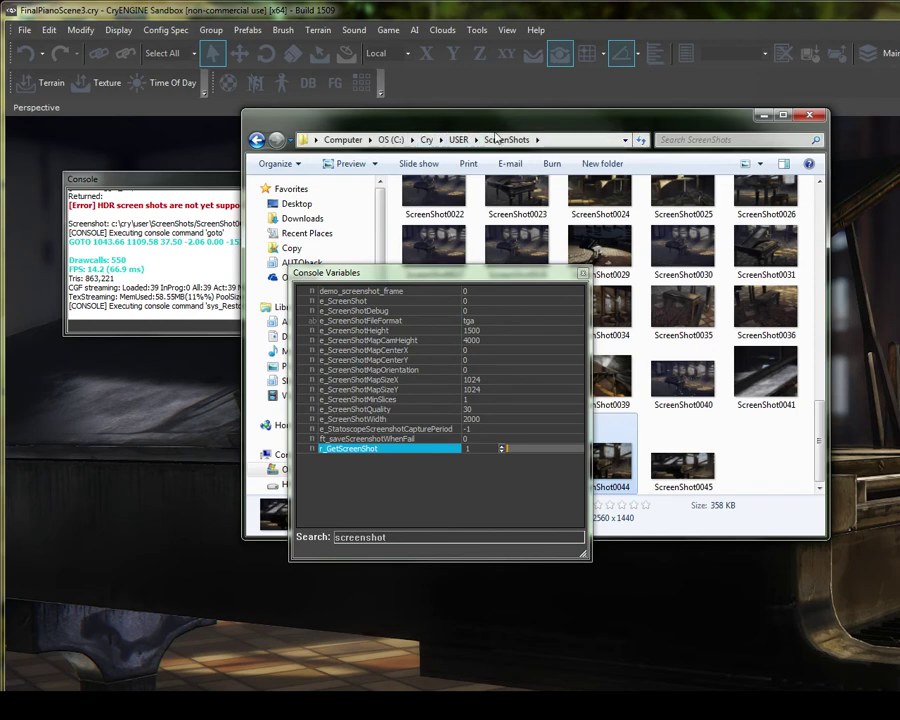
{"action": "left_click", "coordinate": [692, 455]}
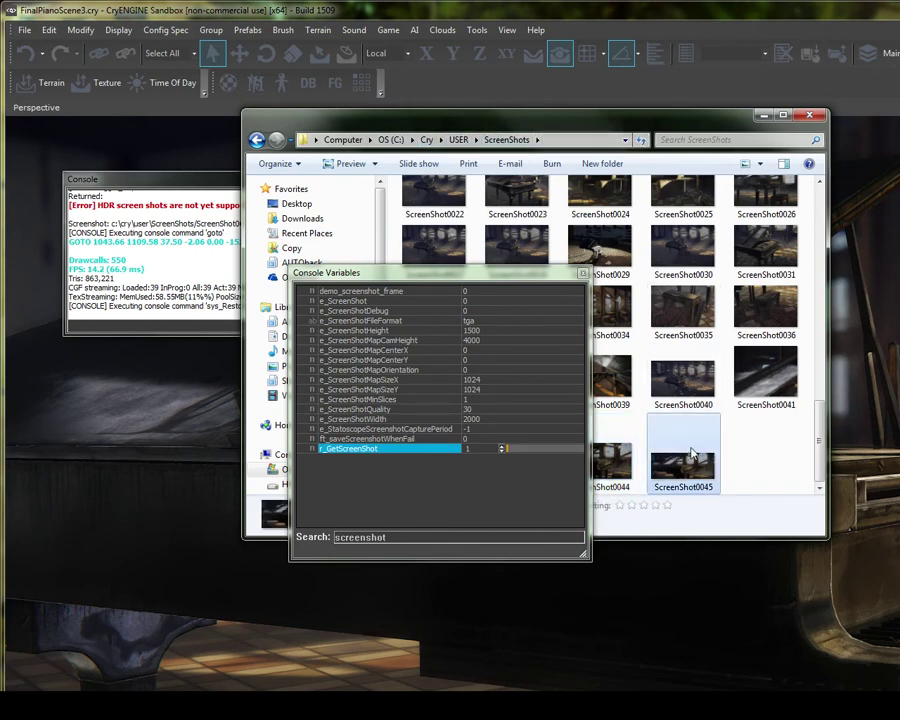
{"action": "mouse_move", "coordinate": [682, 468]}
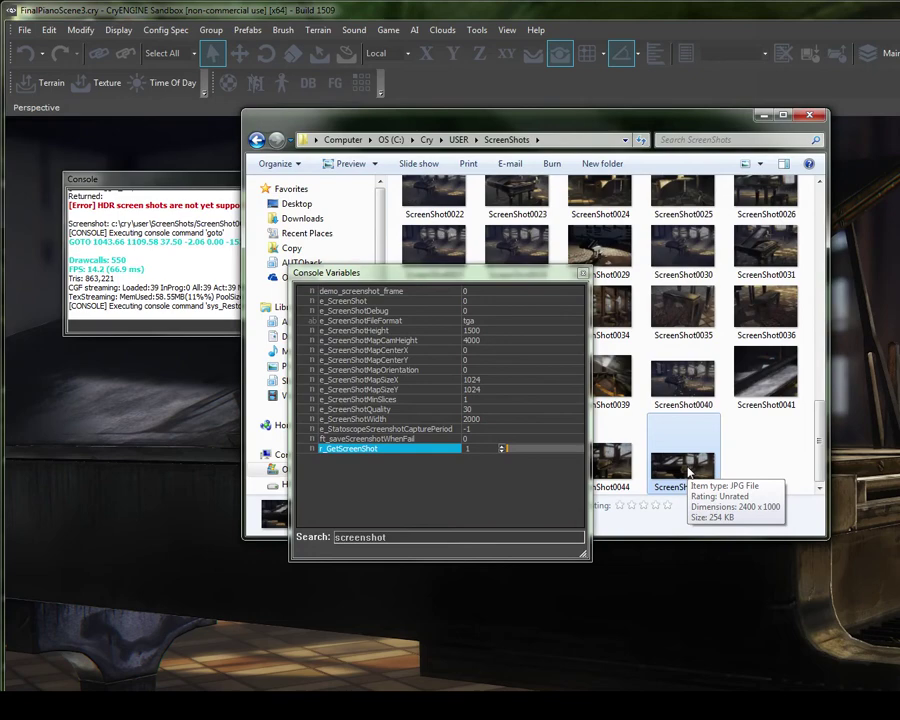
Open ScreenShot0045 in Windows Photo Viewer.
{"action": "double_click", "coordinate": [688, 468]}
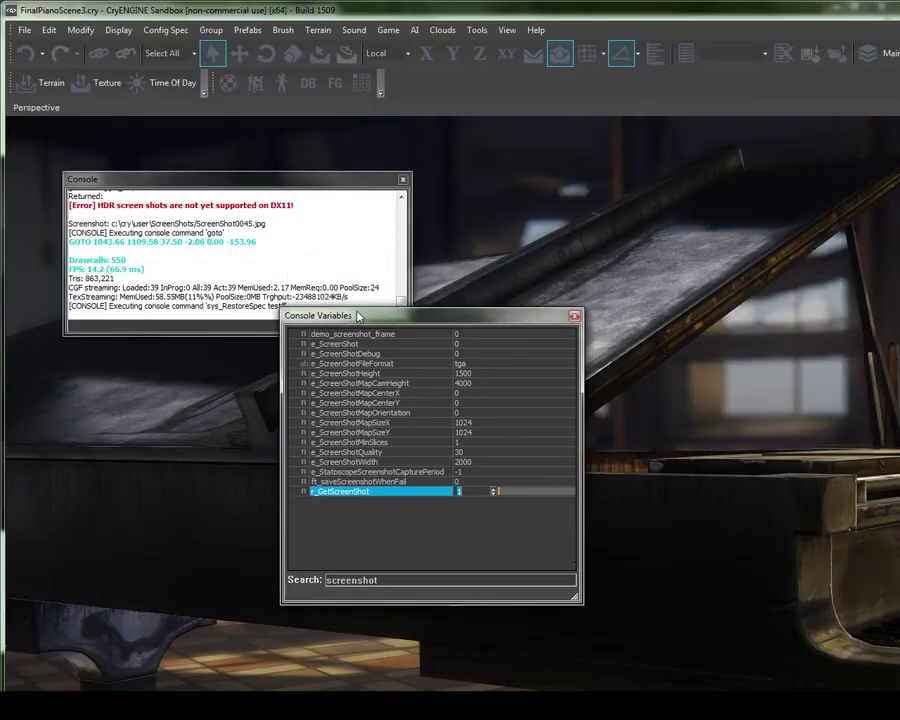
{"action": "left_click_drag", "start_coordinate": [365, 272], "coordinate": [263, 411]}
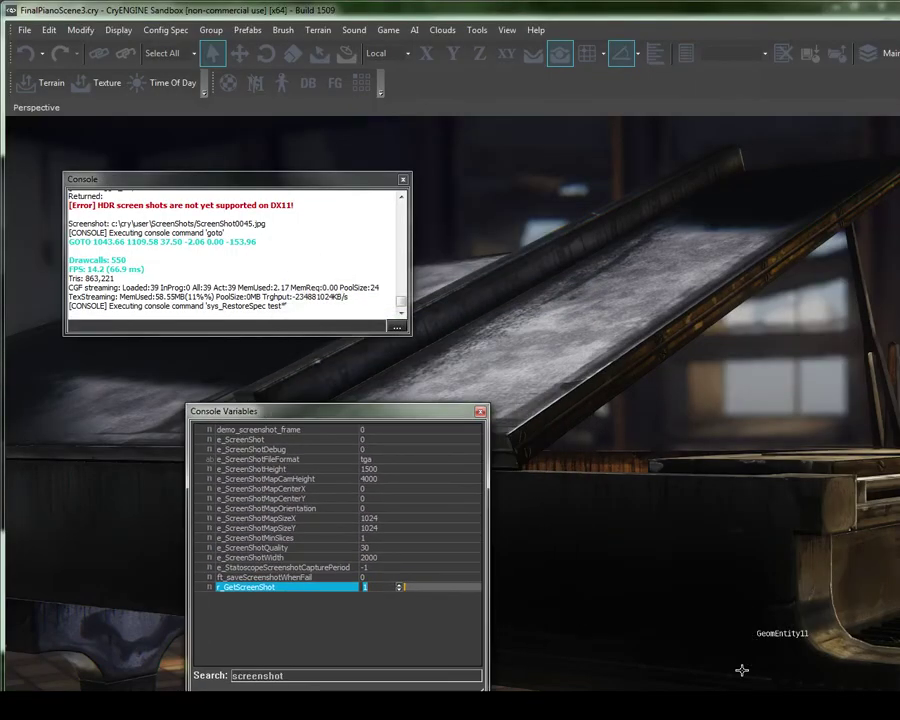
{"action": "left_click", "coordinate": [740, 627]}
Zoom in and out on the piano image with the mouse wheel.
{"action": "scroll", "coordinate": [505, 270], "scroll_direction": "up", "scroll_amount": 2}
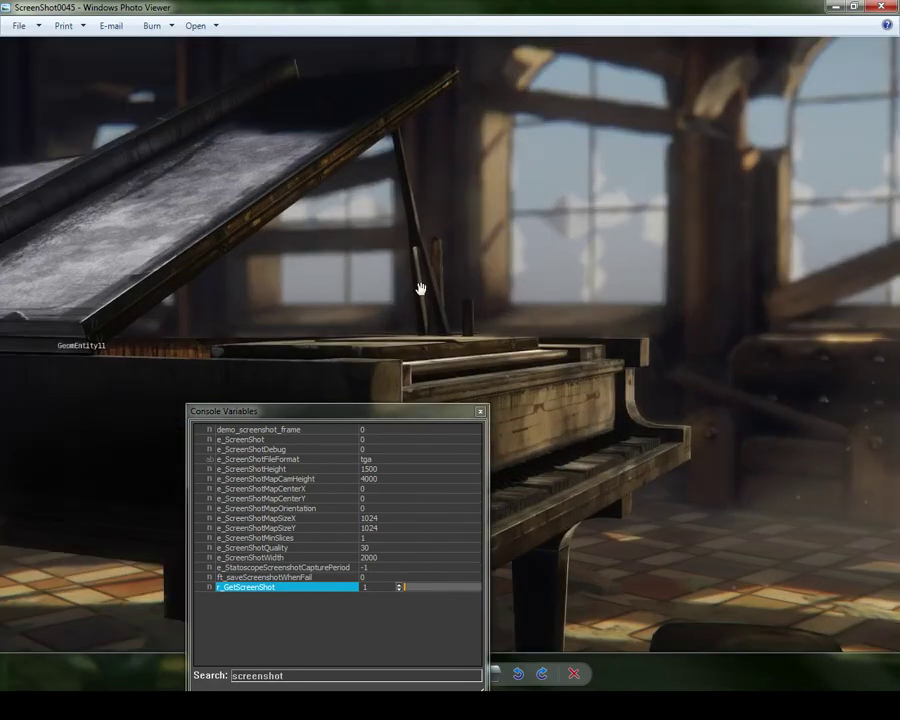
{"action": "scroll", "coordinate": [611, 206], "scroll_direction": "up", "scroll_amount": 1}
{"action": "scroll", "coordinate": [474, 288], "scroll_direction": "up", "scroll_amount": 1}
{"action": "scroll", "coordinate": [470, 294], "scroll_direction": "up", "scroll_amount": 1}
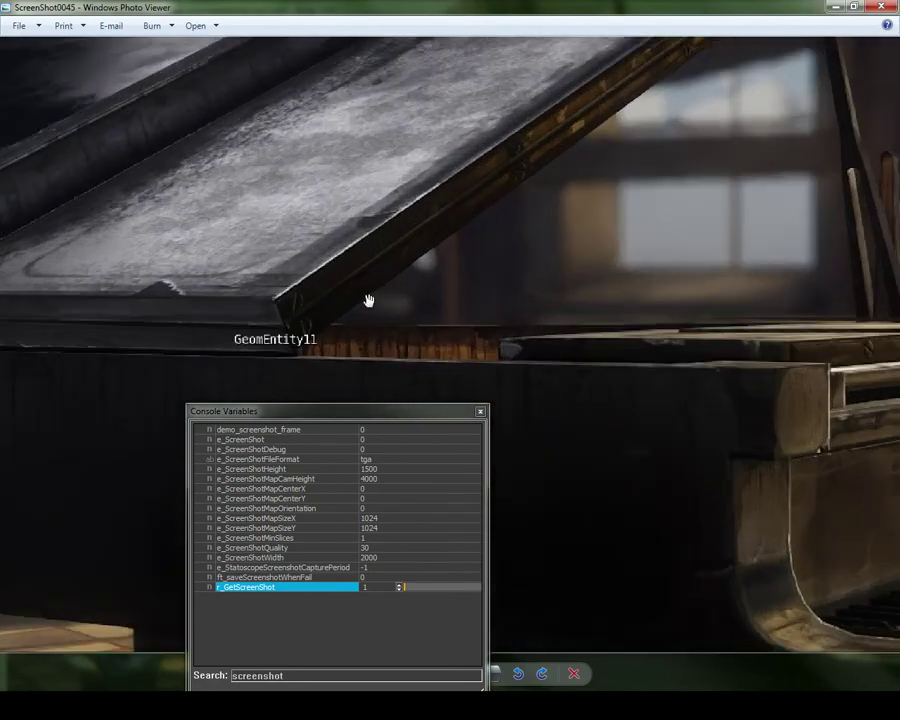
{"action": "scroll", "coordinate": [366, 298], "scroll_direction": "up", "scroll_amount": 1}
{"action": "scroll", "coordinate": [446, 234], "scroll_direction": "up", "scroll_amount": 1}
{"action": "scroll", "coordinate": [482, 208], "scroll_direction": "up", "scroll_amount": 1}
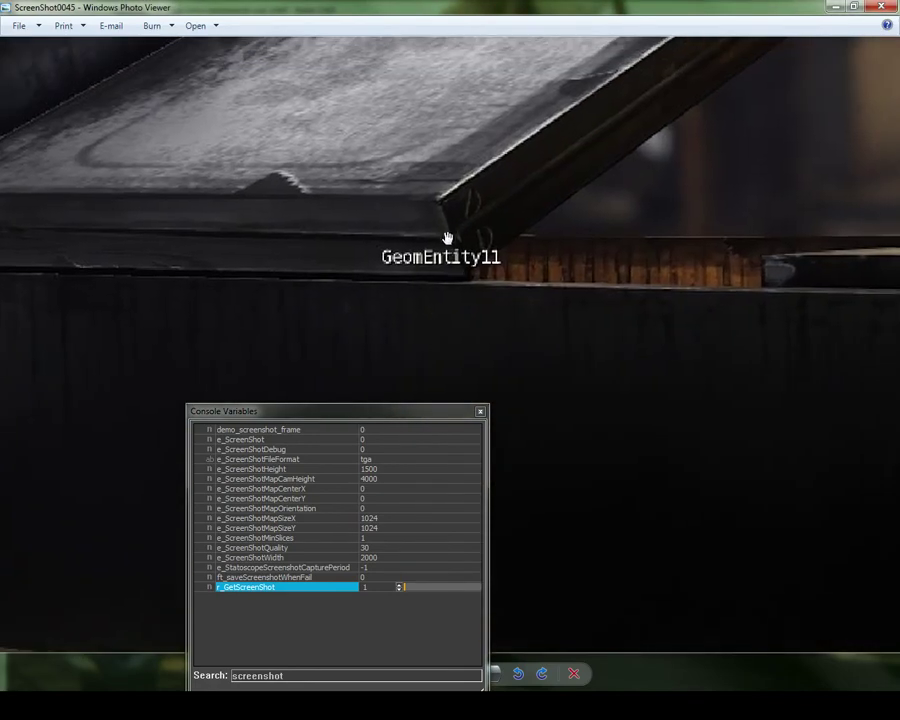
{"action": "scroll", "coordinate": [435, 252], "scroll_direction": "down", "scroll_amount": 2}
{"action": "scroll", "coordinate": [425, 262], "scroll_direction": "down", "scroll_amount": 3}
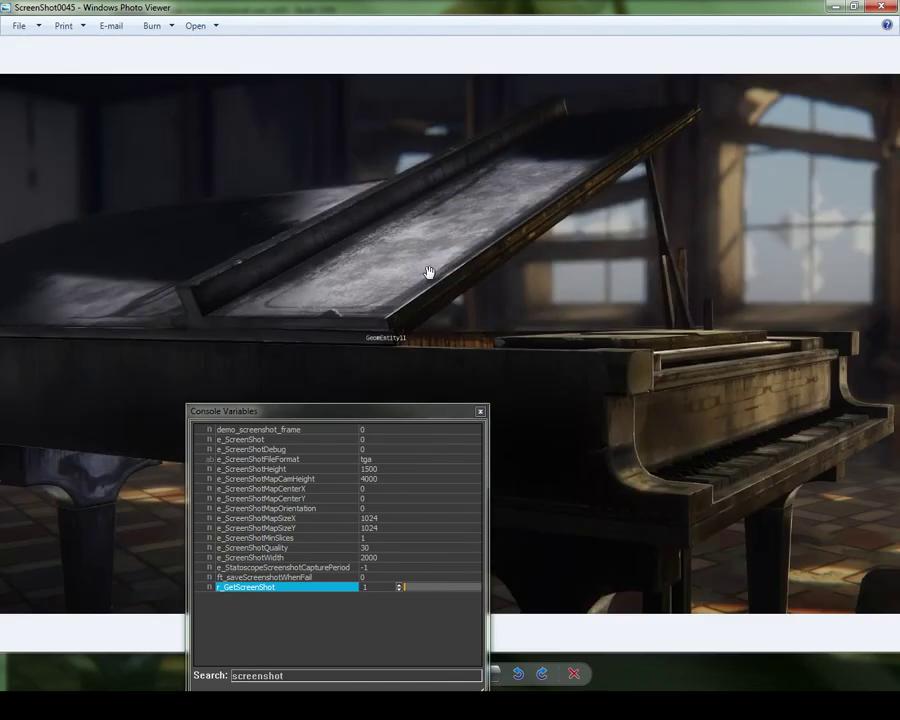
{"action": "scroll", "coordinate": [375, 334], "scroll_direction": "up", "scroll_amount": 3}
{"action": "scroll", "coordinate": [402, 339], "scroll_direction": "up", "scroll_amount": 1}
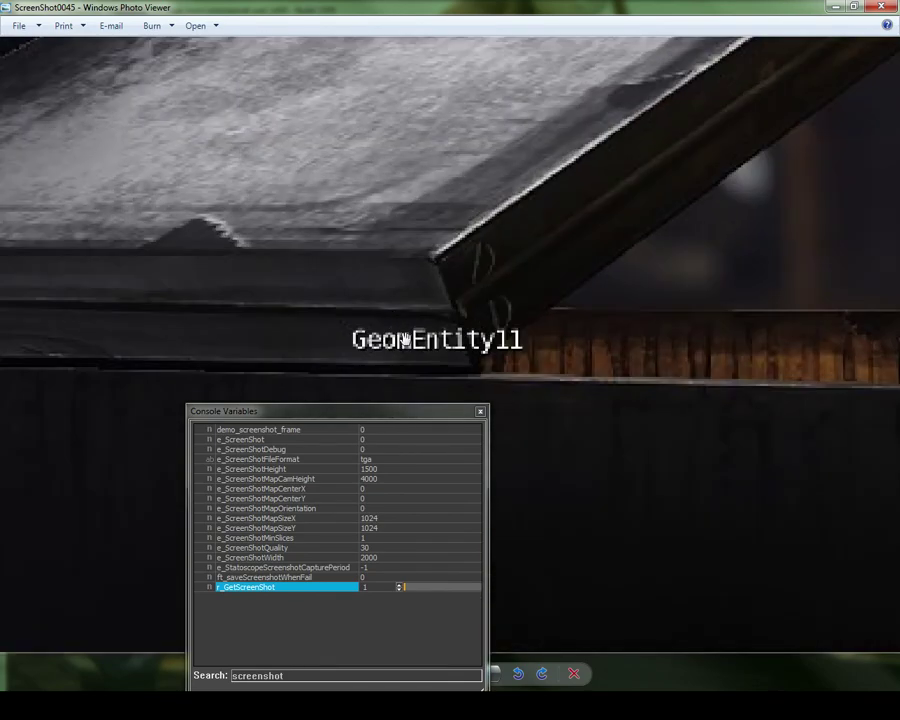
{"action": "scroll", "coordinate": [404, 339], "scroll_direction": "up", "scroll_amount": 1}
{"action": "scroll", "coordinate": [416, 337], "scroll_direction": "down", "scroll_amount": 2}
{"action": "scroll", "coordinate": [432, 331], "scroll_direction": "down", "scroll_amount": 2}
{"action": "scroll", "coordinate": [433, 333], "scroll_direction": "down", "scroll_amount": 1}
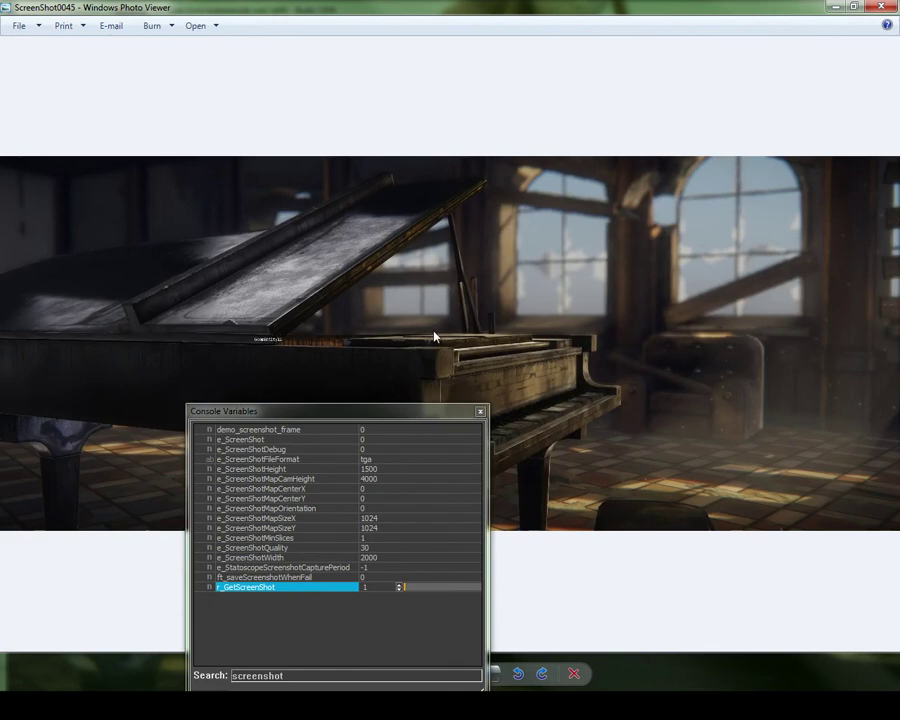
{"action": "scroll", "coordinate": [257, 321], "scroll_direction": "up", "scroll_amount": 2}
{"action": "scroll", "coordinate": [240, 330], "scroll_direction": "up", "scroll_amount": 2}
Pan the zoomed image across the piano lid and body to inspect details up close.
{"action": "left_click_drag", "start_coordinate": [237, 334], "coordinate": [388, 250]}
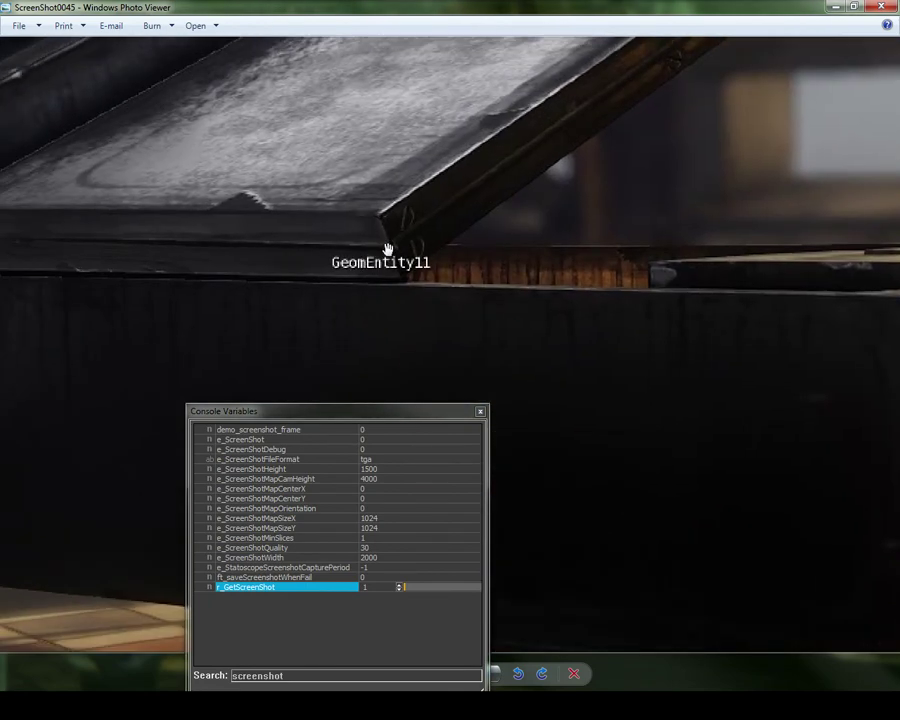
{"action": "scroll", "coordinate": [380, 270], "scroll_direction": "down", "scroll_amount": 3}
{"action": "scroll", "coordinate": [376, 276], "scroll_direction": "down", "scroll_amount": 1}
{"action": "scroll", "coordinate": [378, 284], "scroll_direction": "down", "scroll_amount": 1}
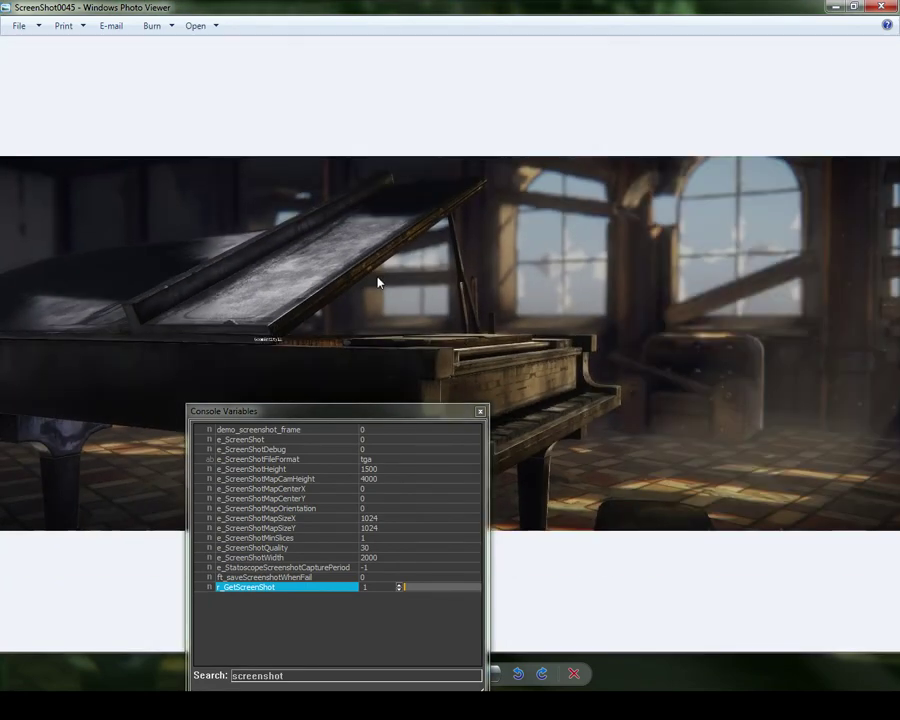
{"action": "scroll", "coordinate": [305, 323], "scroll_direction": "up", "scroll_amount": 2}
{"action": "scroll", "coordinate": [420, 308], "scroll_direction": "up", "scroll_amount": 1}
{"action": "scroll", "coordinate": [430, 305], "scroll_direction": "up", "scroll_amount": 1}
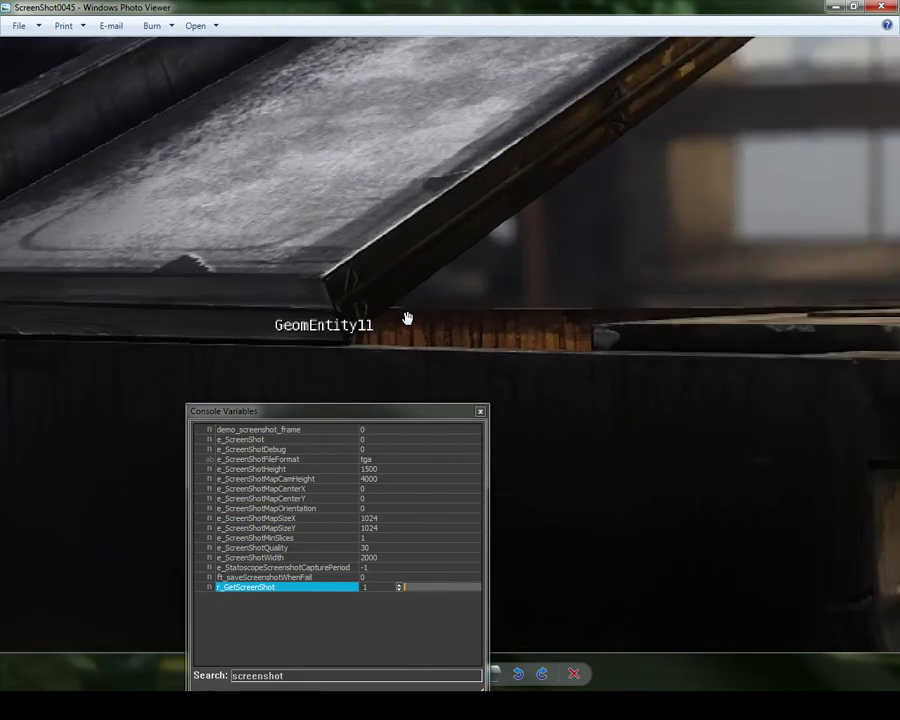
{"action": "scroll", "coordinate": [406, 315], "scroll_direction": "down", "scroll_amount": 2}
{"action": "scroll", "coordinate": [407, 320], "scroll_direction": "down", "scroll_amount": 1}
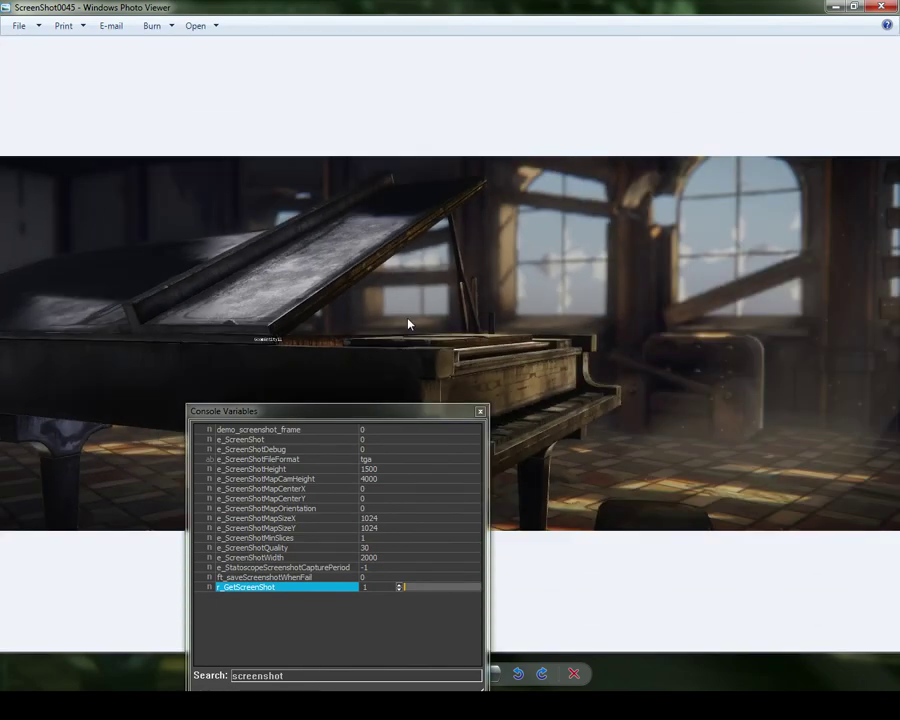
{"action": "scroll", "coordinate": [405, 320], "scroll_direction": "up", "scroll_amount": 2}
{"action": "left_click_drag", "start_coordinate": [240, 281], "coordinate": [432, 257]}
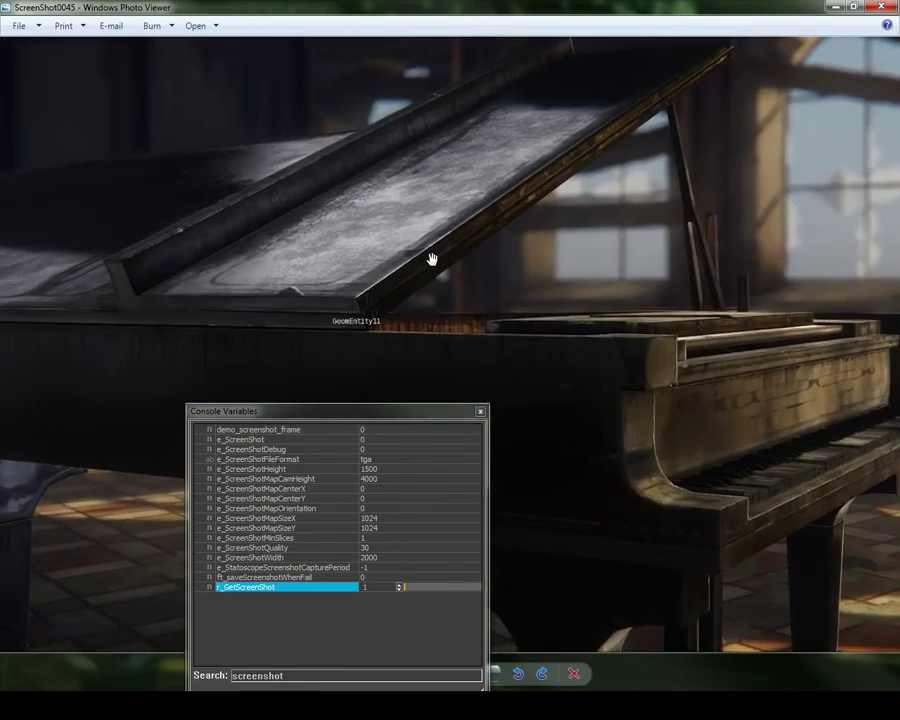
{"action": "scroll", "coordinate": [422, 293], "scroll_direction": "down", "scroll_amount": 1}
{"action": "scroll", "coordinate": [422, 295], "scroll_direction": "down", "scroll_amount": 2}
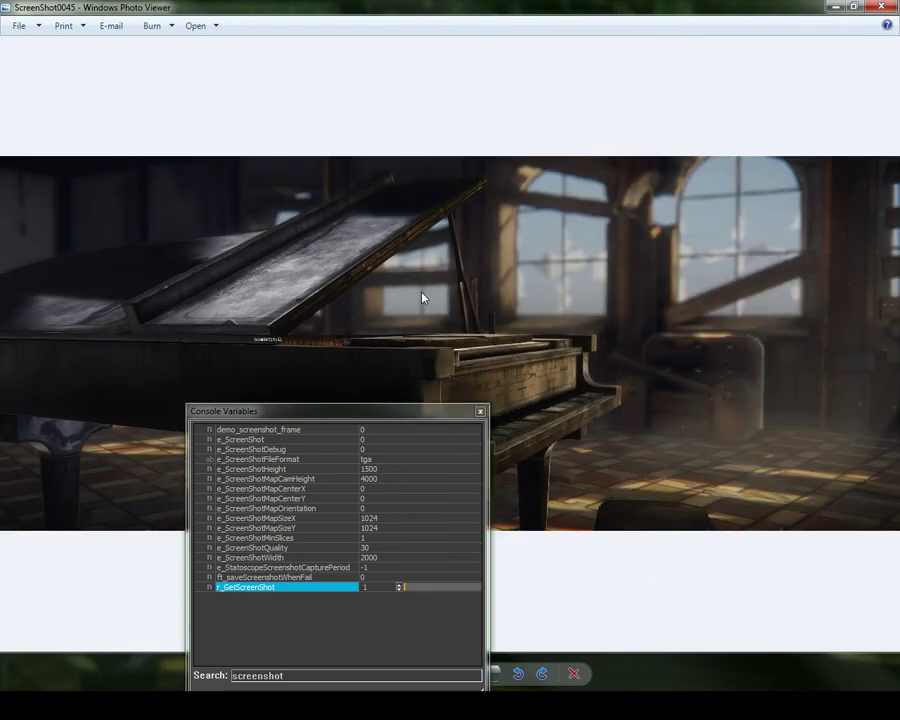
{"action": "scroll", "coordinate": [421, 295], "scroll_direction": "up", "scroll_amount": 2}
{"action": "scroll", "coordinate": [420, 293], "scroll_direction": "down", "scroll_amount": 1}
{"action": "scroll", "coordinate": [420, 293], "scroll_direction": "down", "scroll_amount": 1}
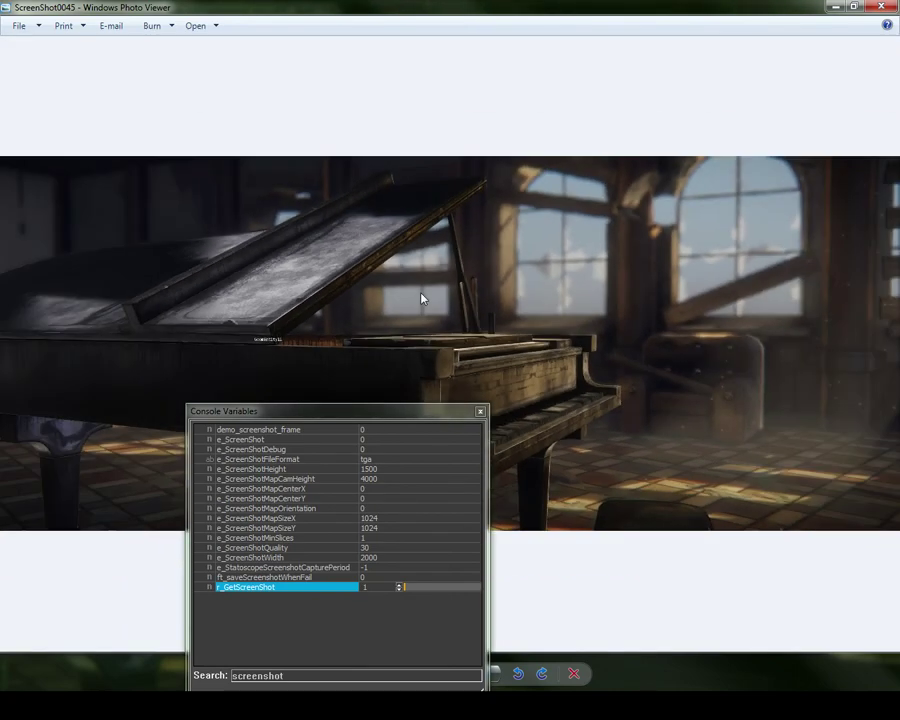